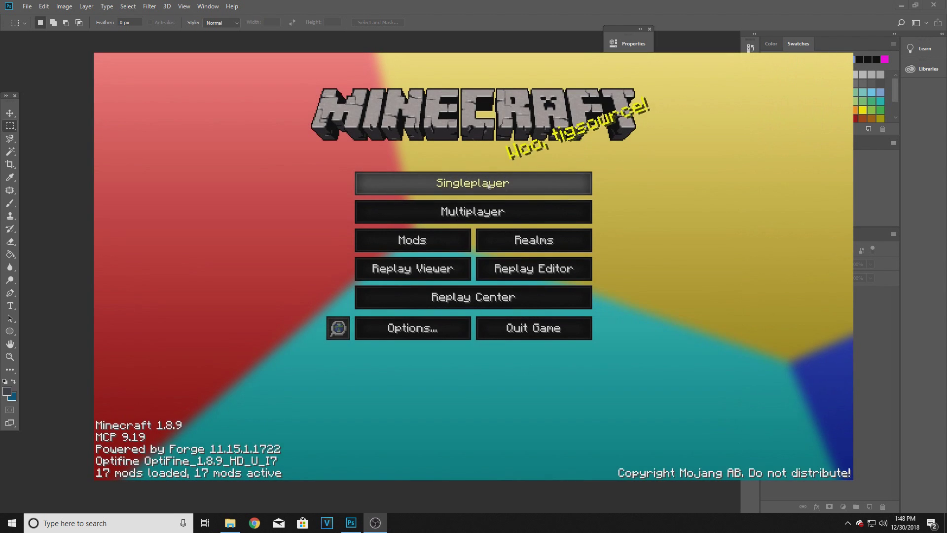
Load the newest Courtyard SkyWars replay from the Replay Viewer
click(489, 184)
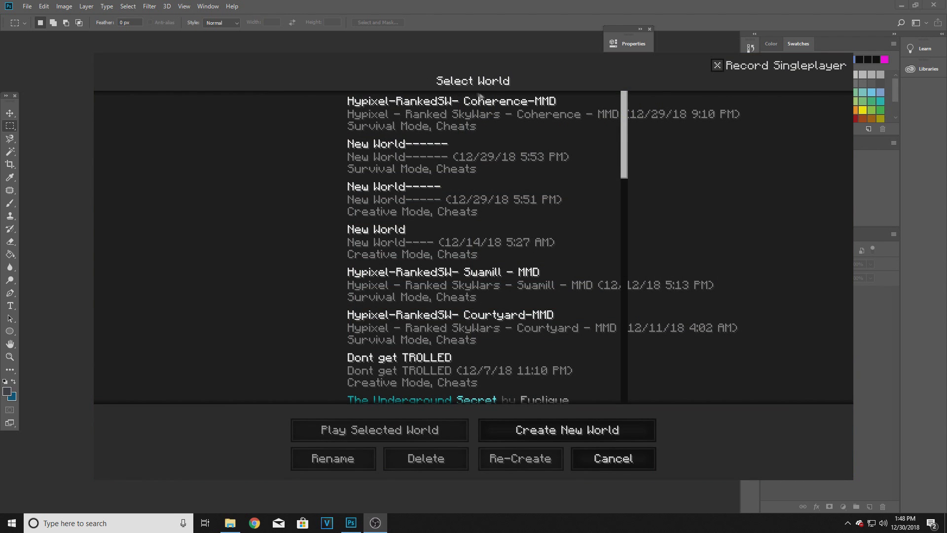
double_click(427, 106)
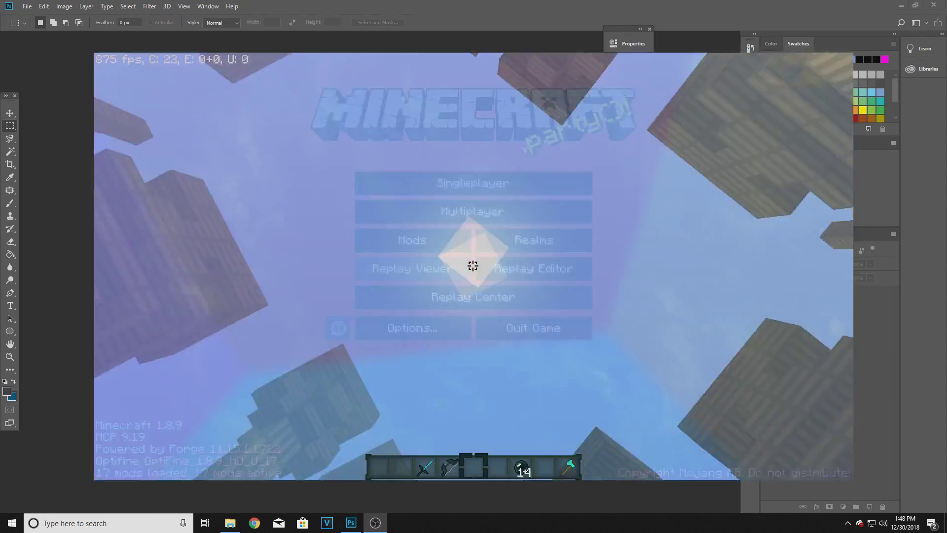
click(473, 261)
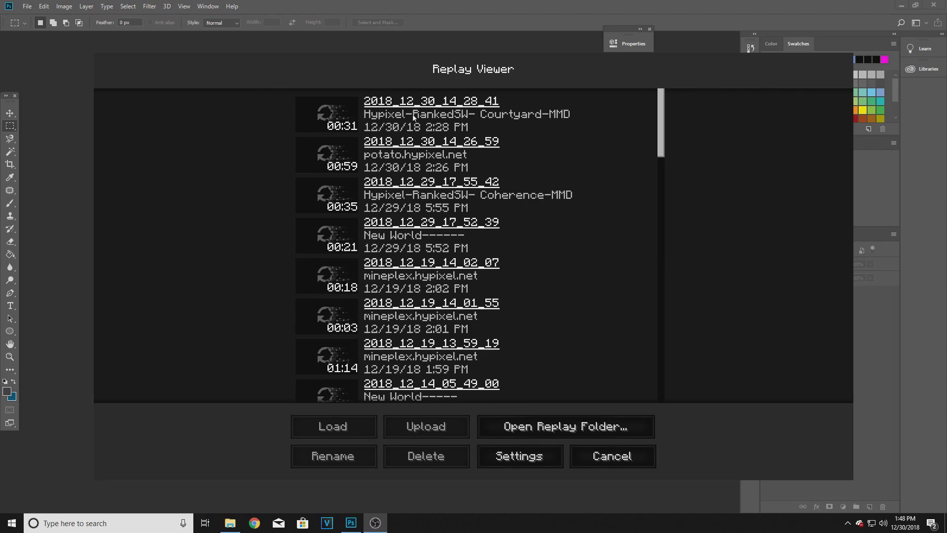
click(413, 116)
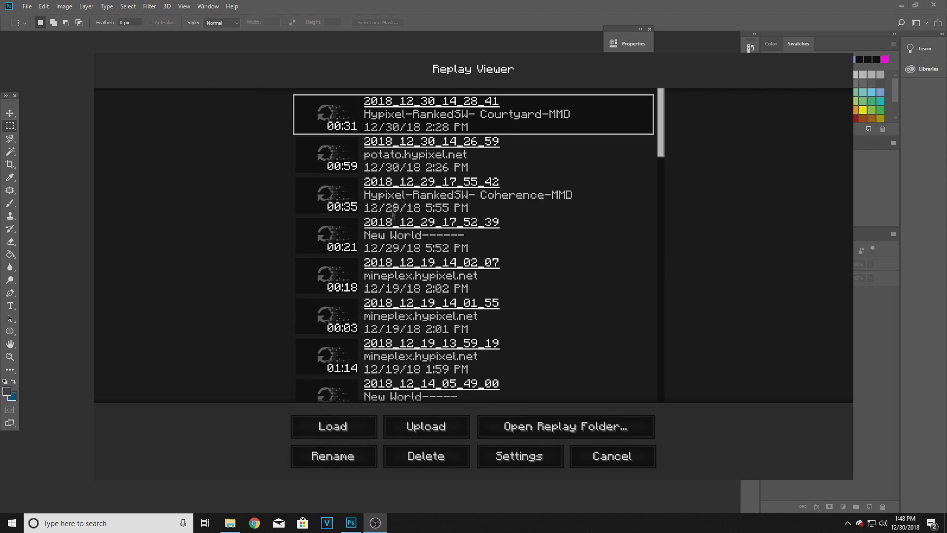
click(354, 428)
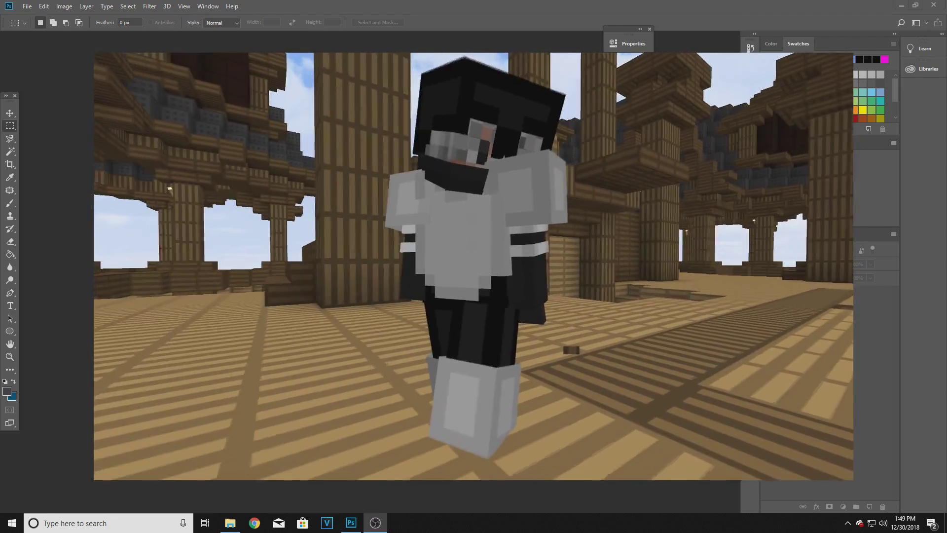
Save a screenshot of the replay frame showing the character in the courtyard
key(F2)
click(402, 431)
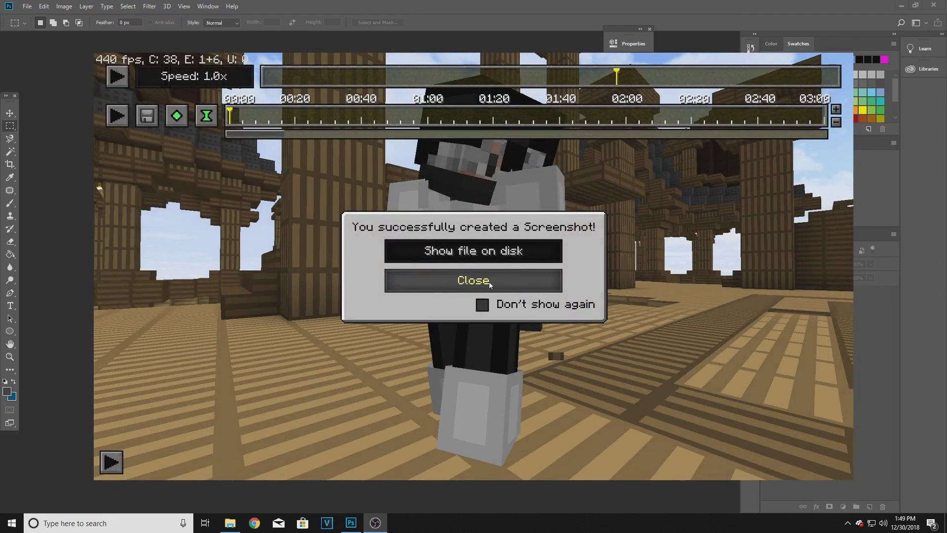
click(474, 250)
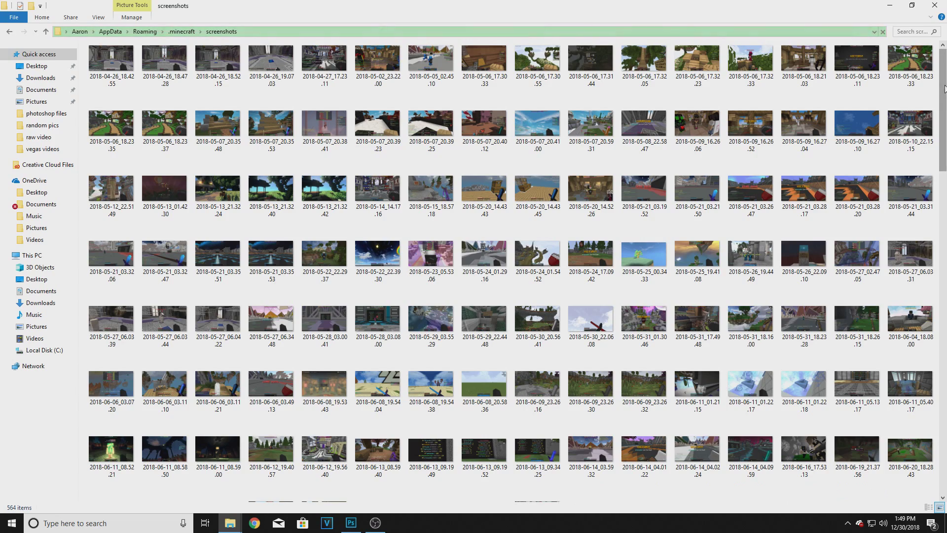
Drag 2018-12-11_13.08.33.png from the screenshots folder into Photoshop
drag(944, 89, 943, 447)
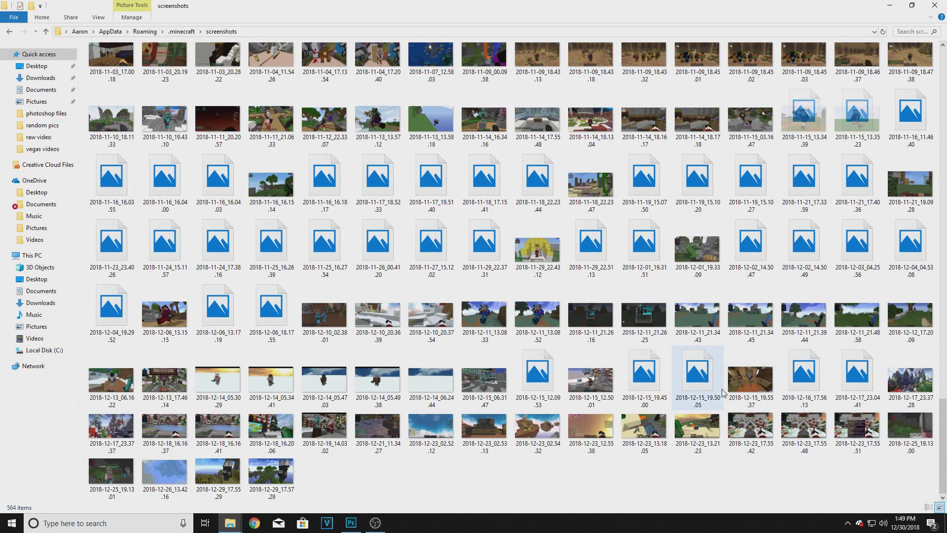
drag(492, 318, 363, 323)
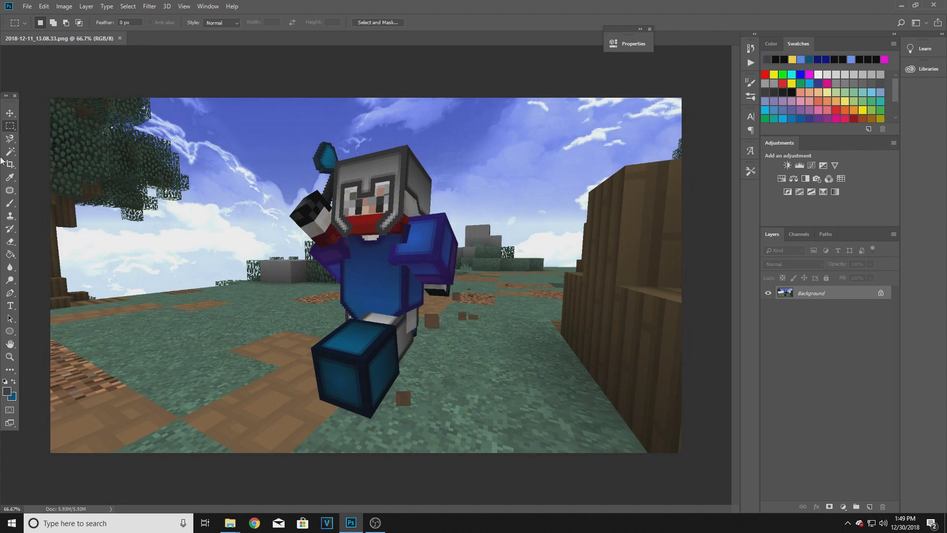
Duplicate the Background layer and delete the locked original, leaving only Background copy
click(10, 139)
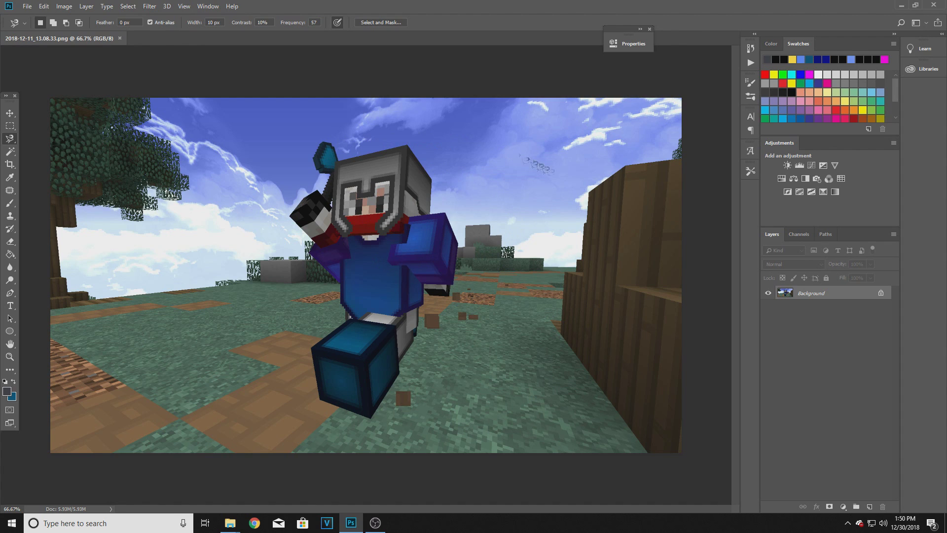
drag(819, 298, 869, 507)
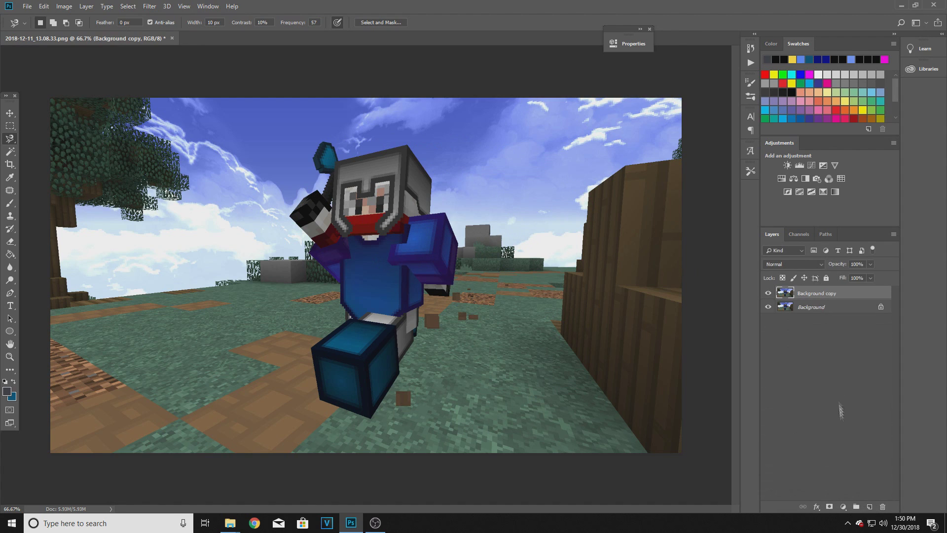
click(805, 308)
key(Delete)
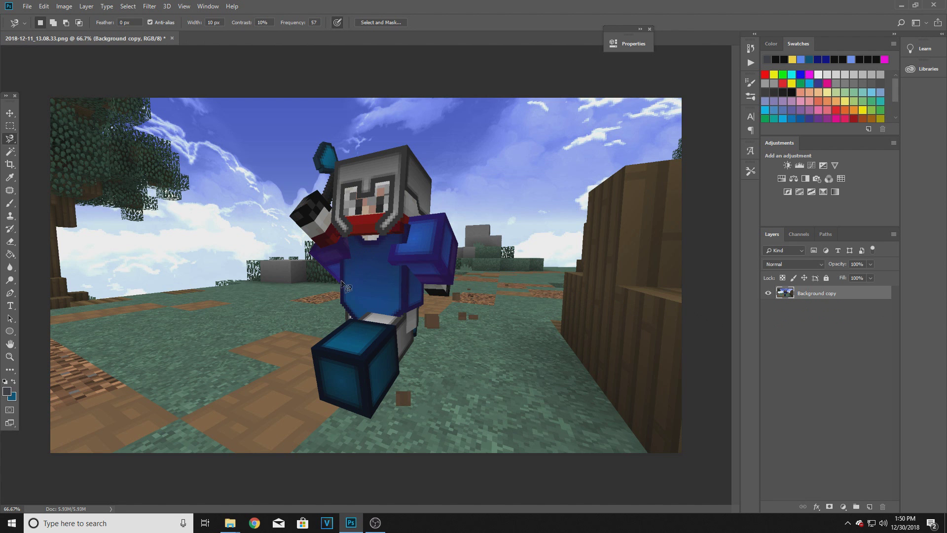
click(10, 139)
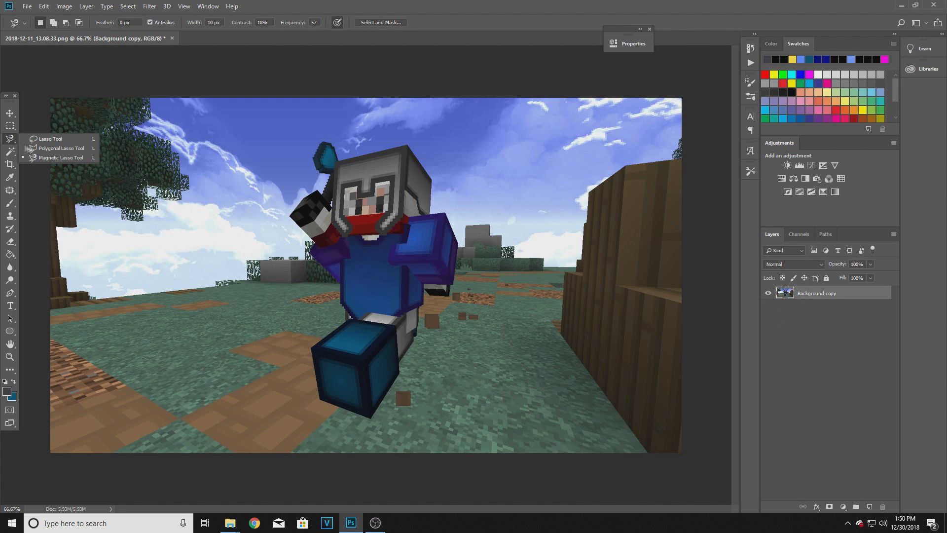
Switch the lasso tool to the Magnetic Lasso
click(54, 148)
click(10, 140)
click(39, 157)
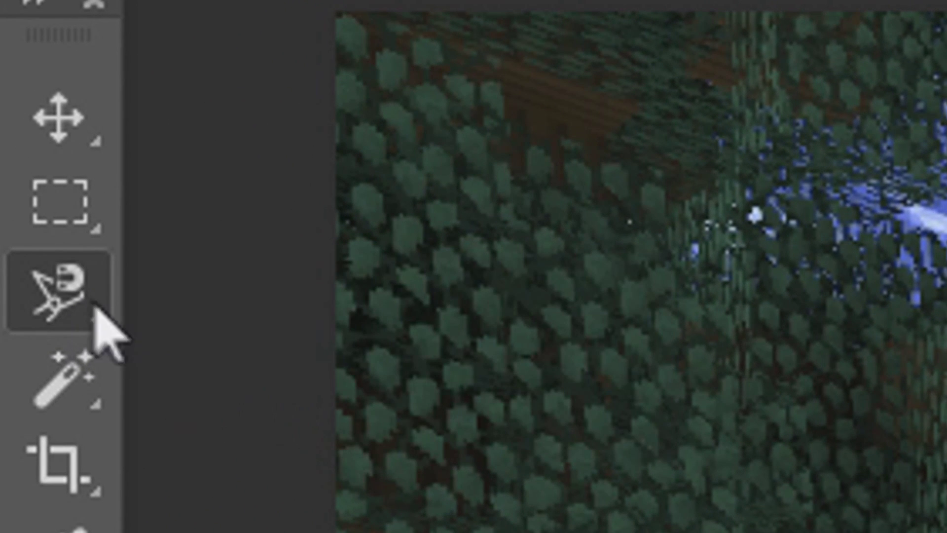
click(96, 328)
click(296, 416)
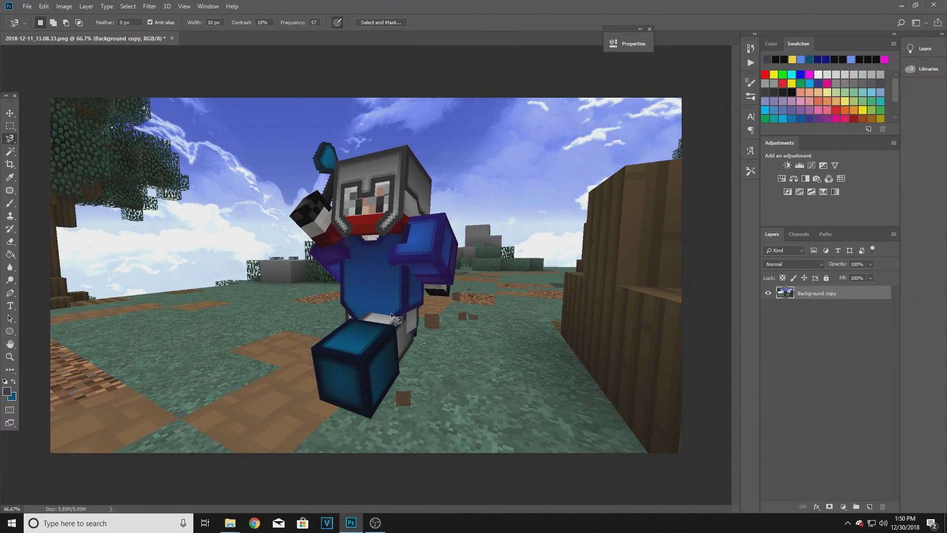
scroll(393, 317, up, 3)
scroll(476, 401, down, 4)
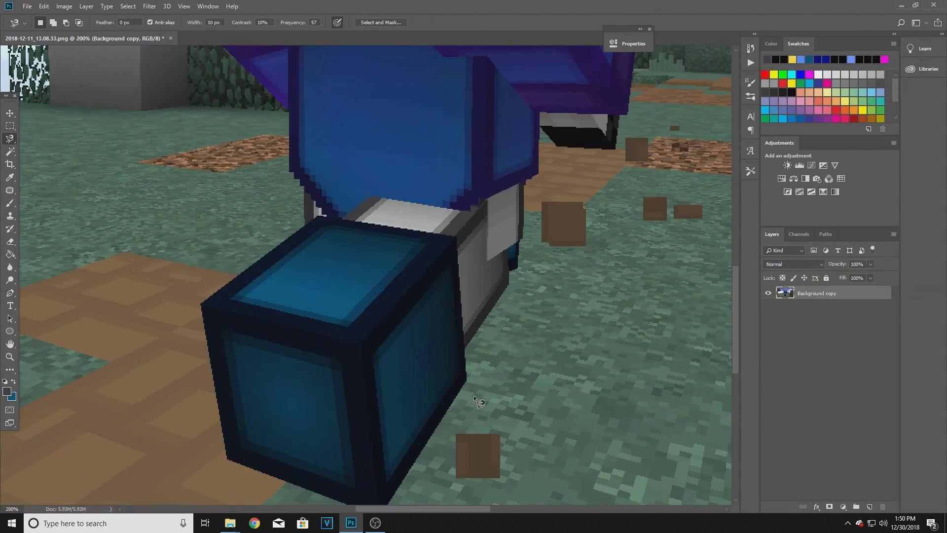
scroll(476, 401, down, 1)
Trace the character's outline starting at the cube's corner and close it into a selection
click(466, 356)
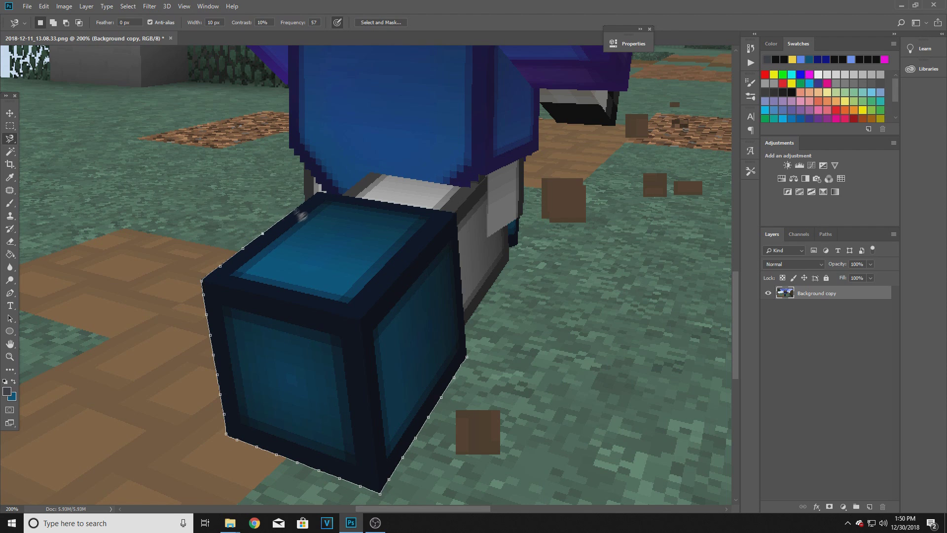
scroll(283, 69, up, 10)
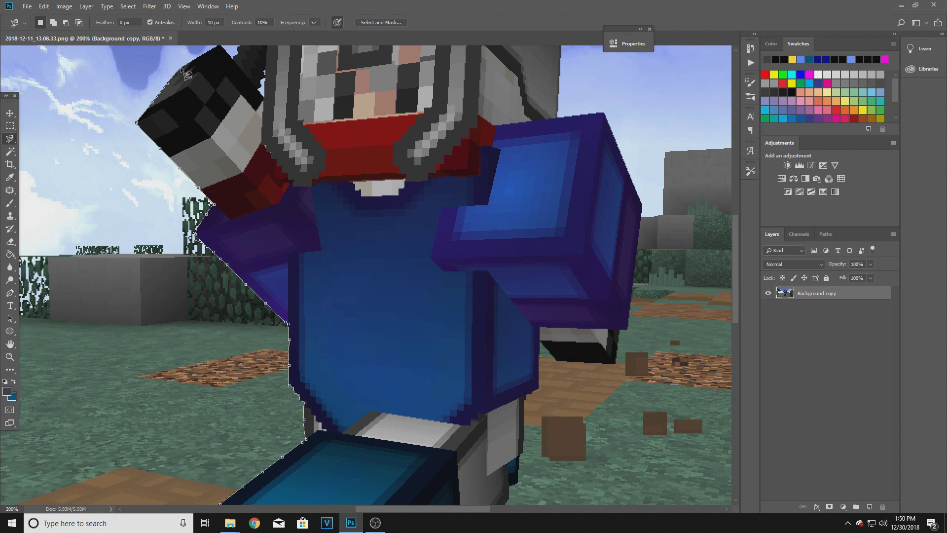
scroll(187, 73, up, 4)
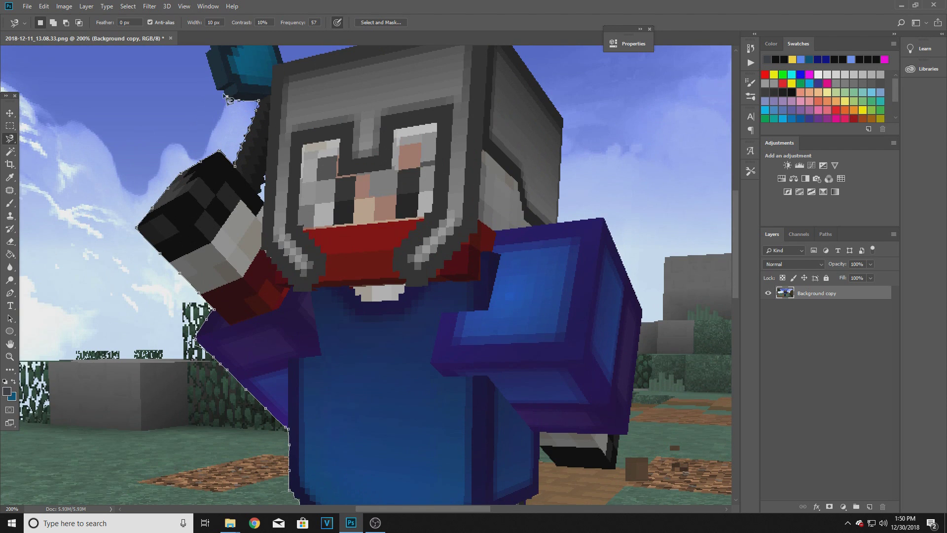
scroll(217, 74, up, 2)
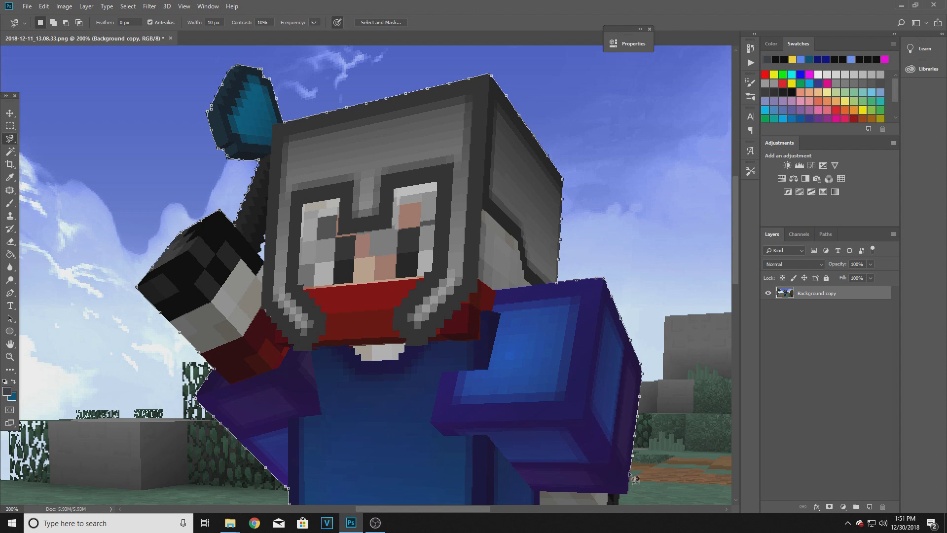
scroll(633, 477, down, 4)
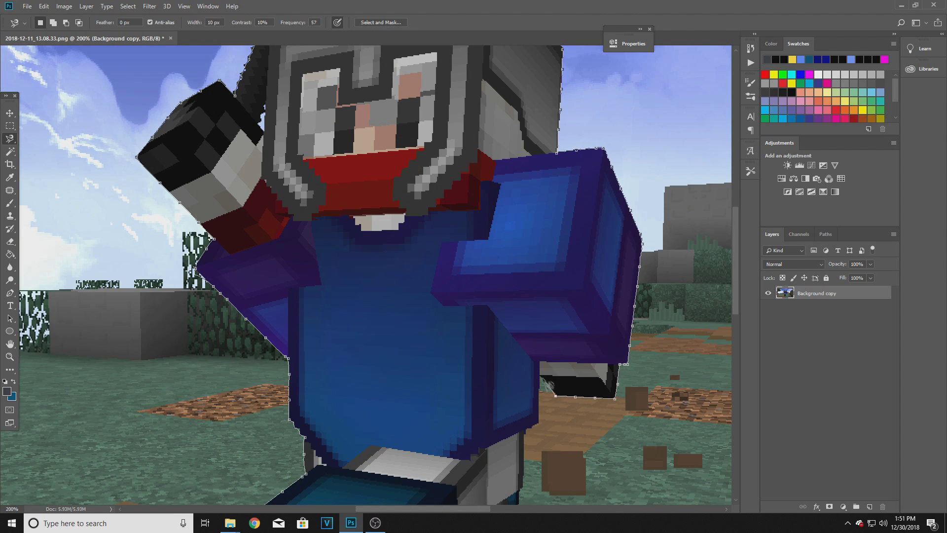
scroll(524, 488, down, 5)
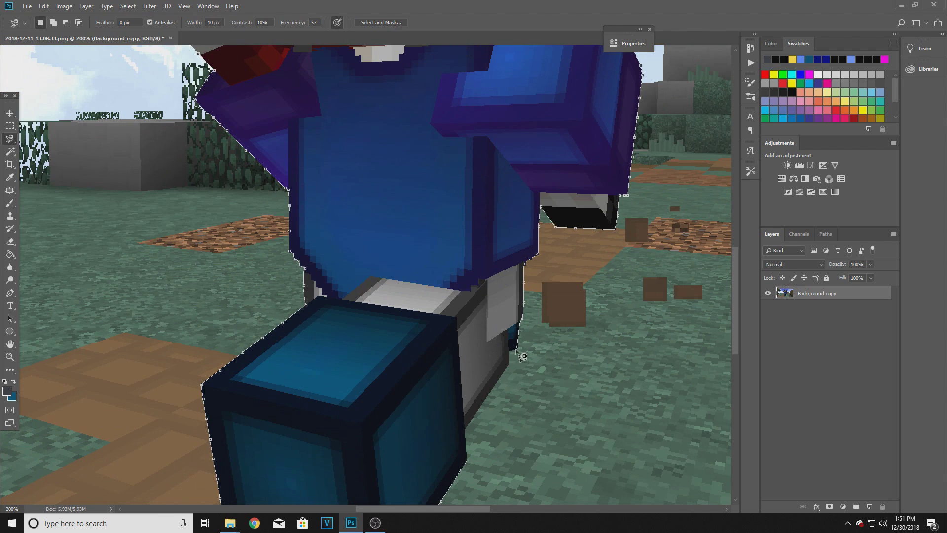
key(Return)
Subtract stray areas around the torso and head from the selection using Alt
key(ctrl+minus)
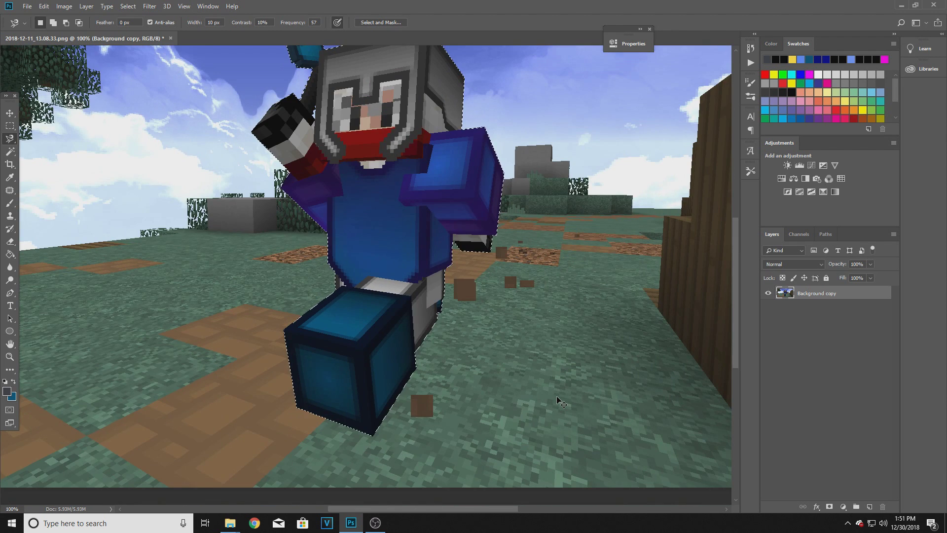
key(ctrl+plus)
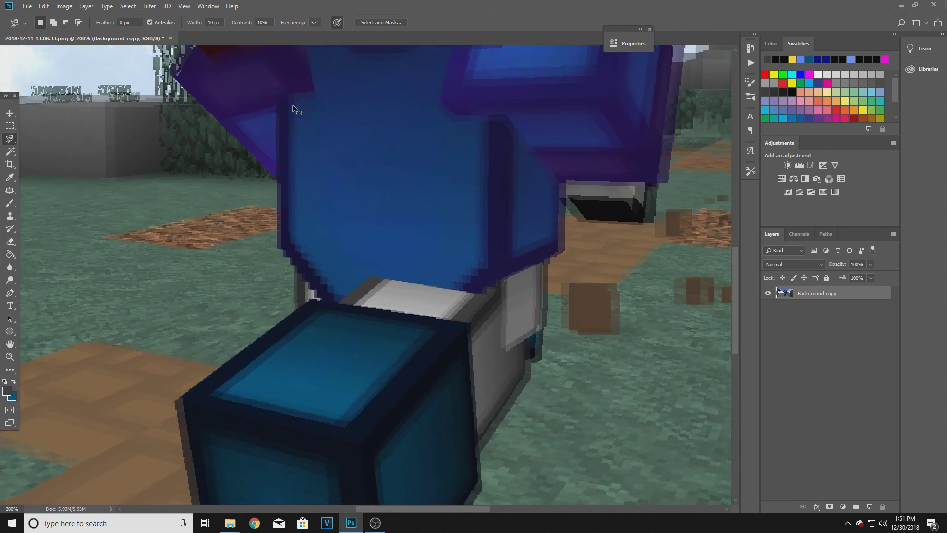
scroll(357, 226, up, 5)
key(ctrl+plus)
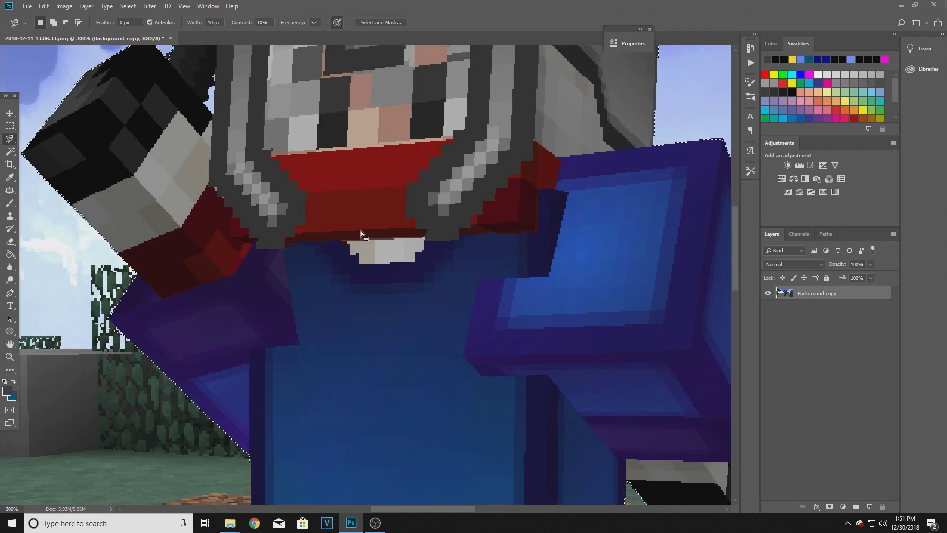
scroll(360, 231, up, 2)
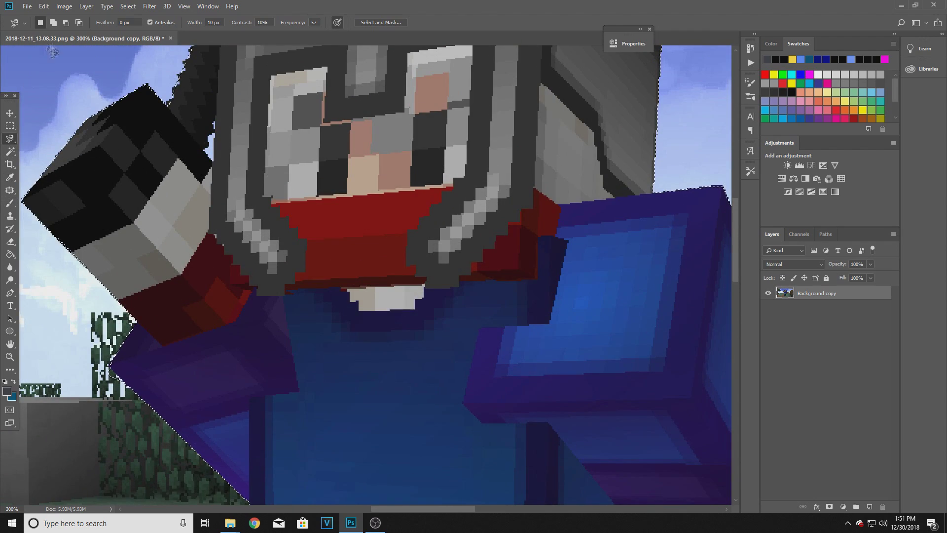
key(alt)
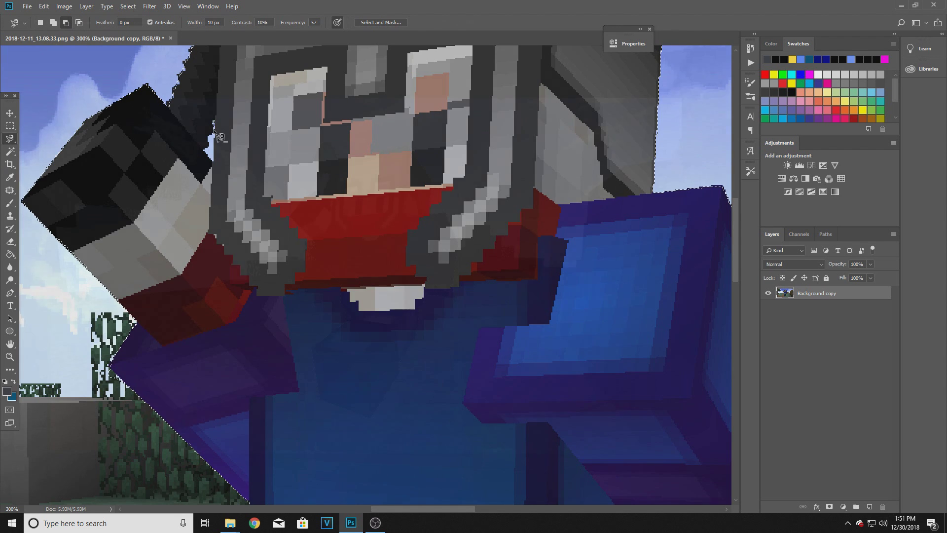
key(ctrl+0)
key(v)
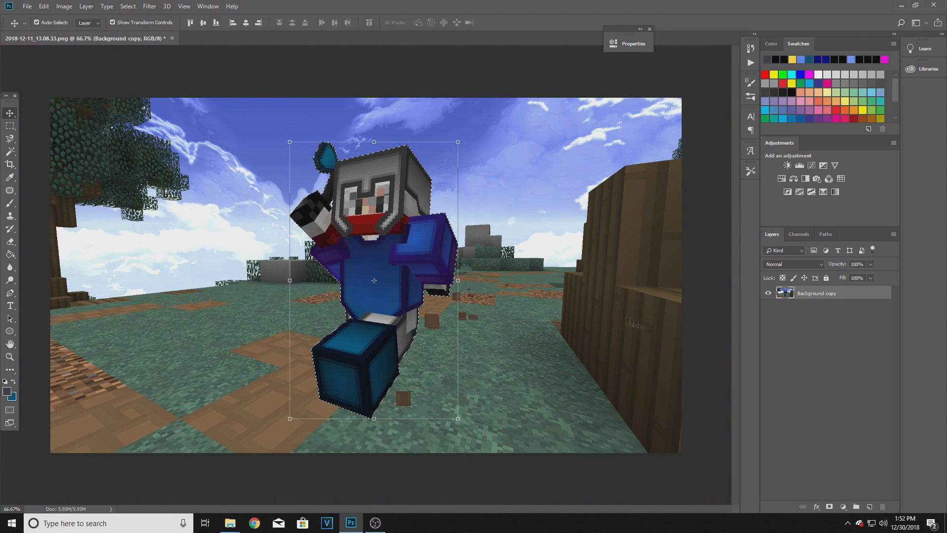
Copy the selected character to Layer 1 and give it Gradient Overlay and Inner Glow effects
key(ctrl+j)
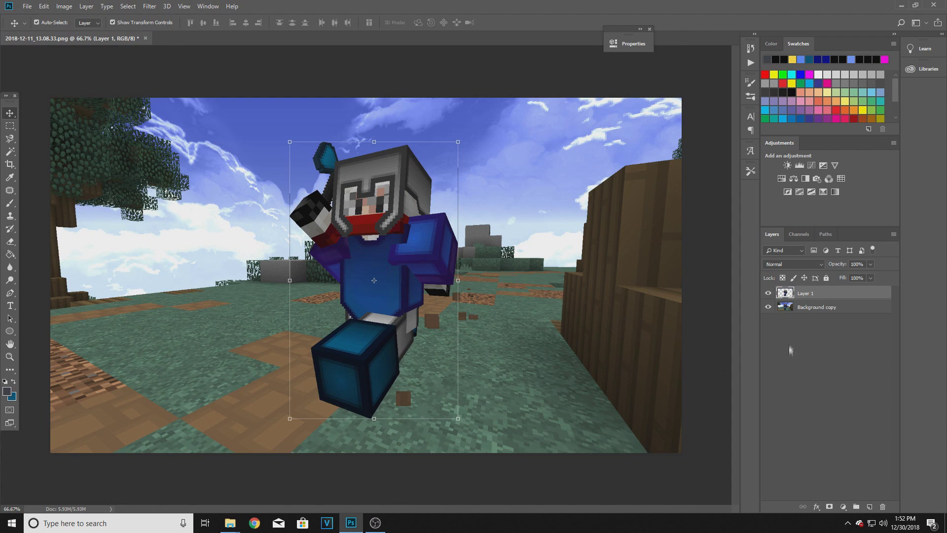
right_click(824, 301)
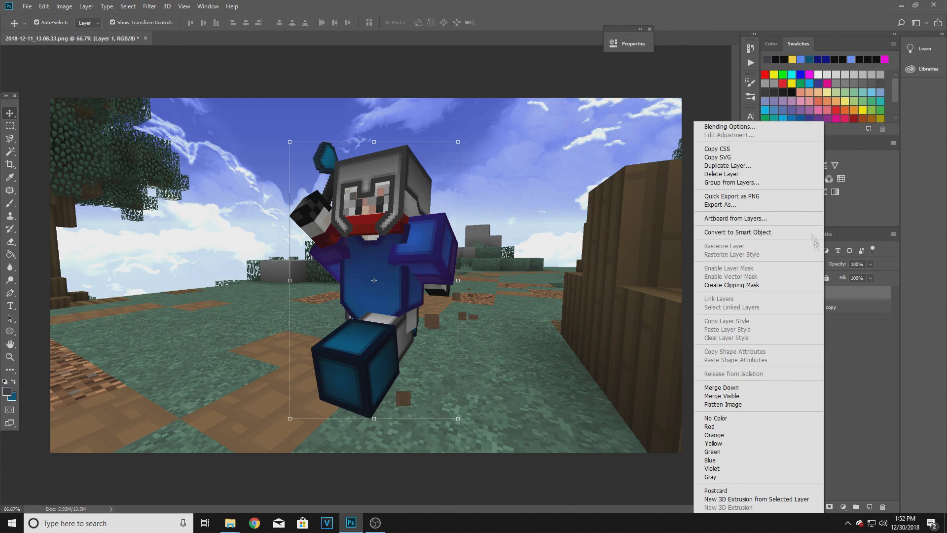
click(789, 127)
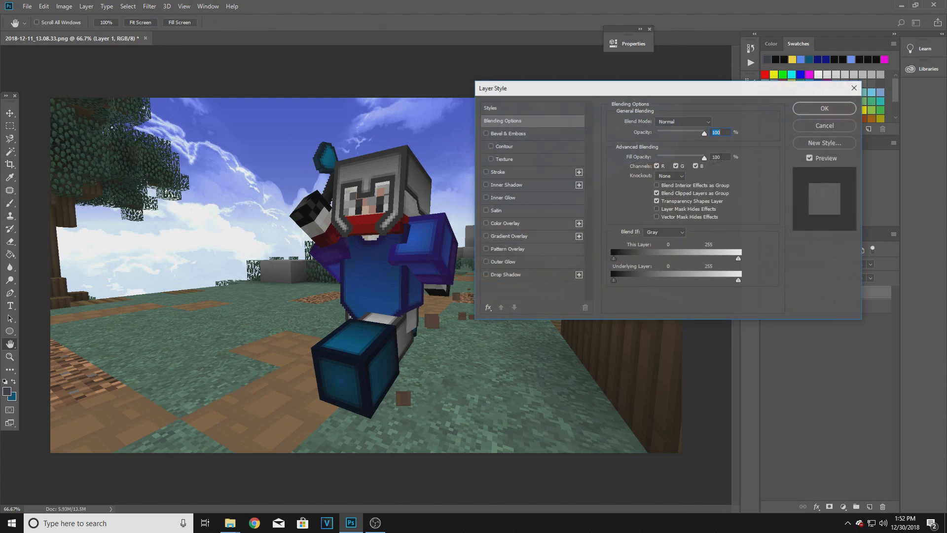
click(517, 238)
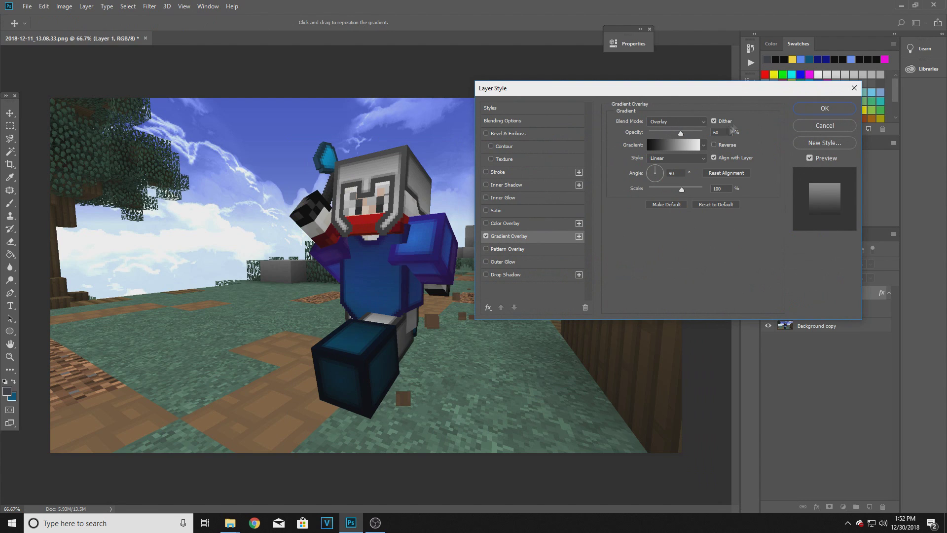
click(486, 198)
click(505, 199)
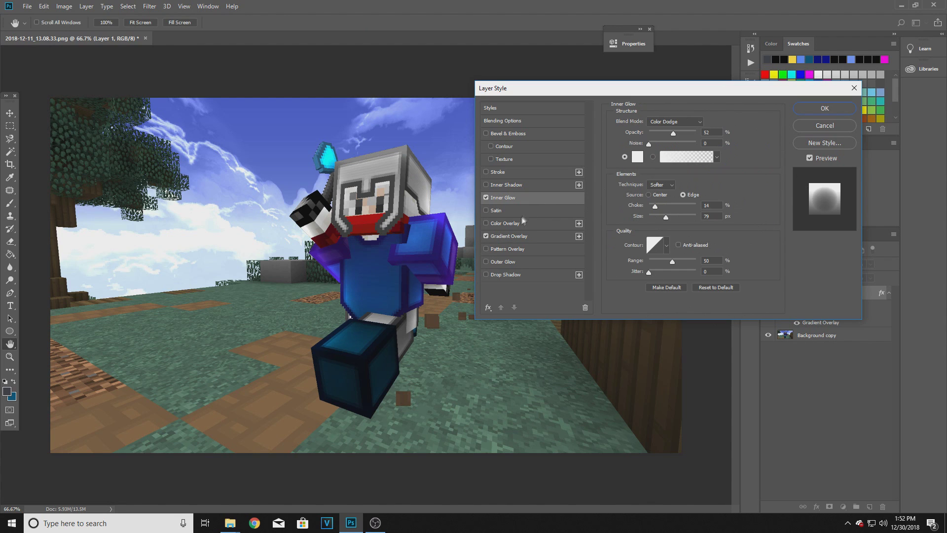
click(824, 109)
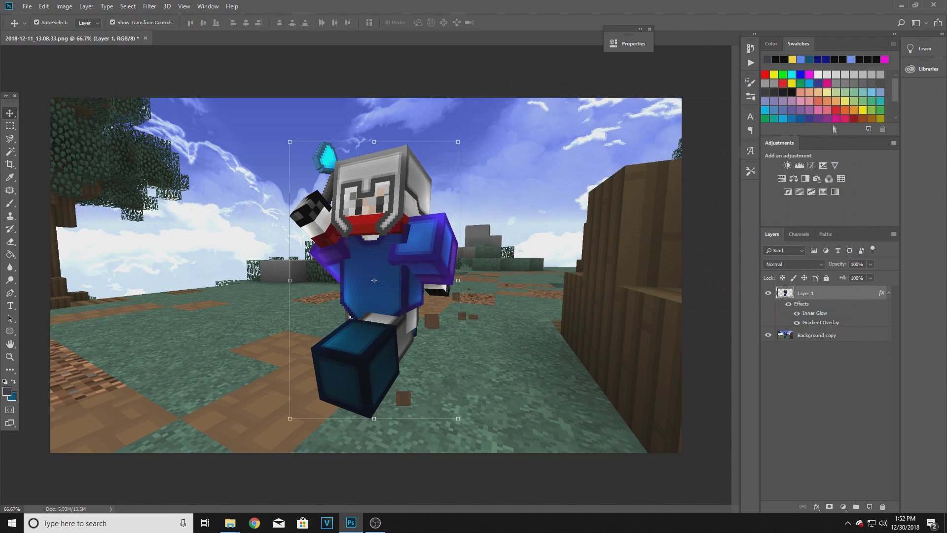
Rasterize Layer 1's layer style and apply a Crosshatch filter from the Filter Gallery
right_click(827, 296)
click(758, 255)
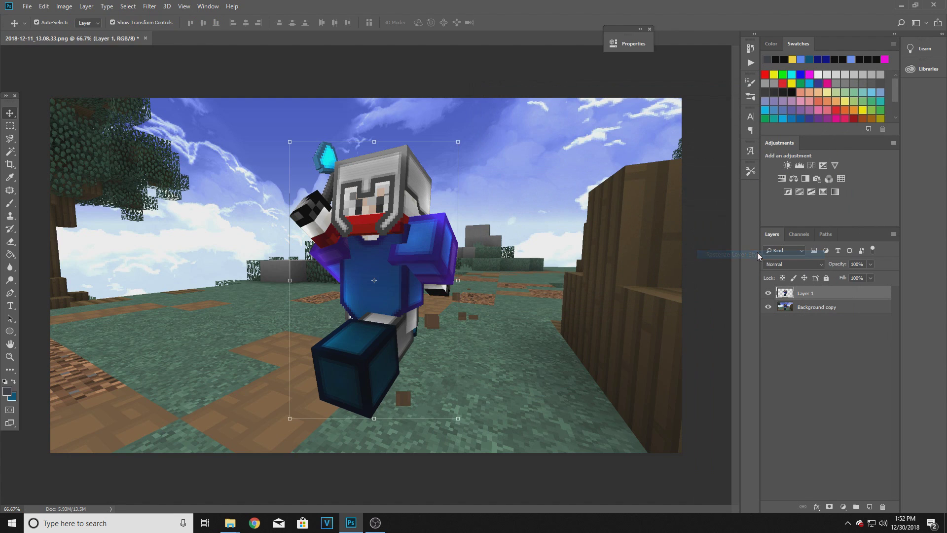
click(149, 7)
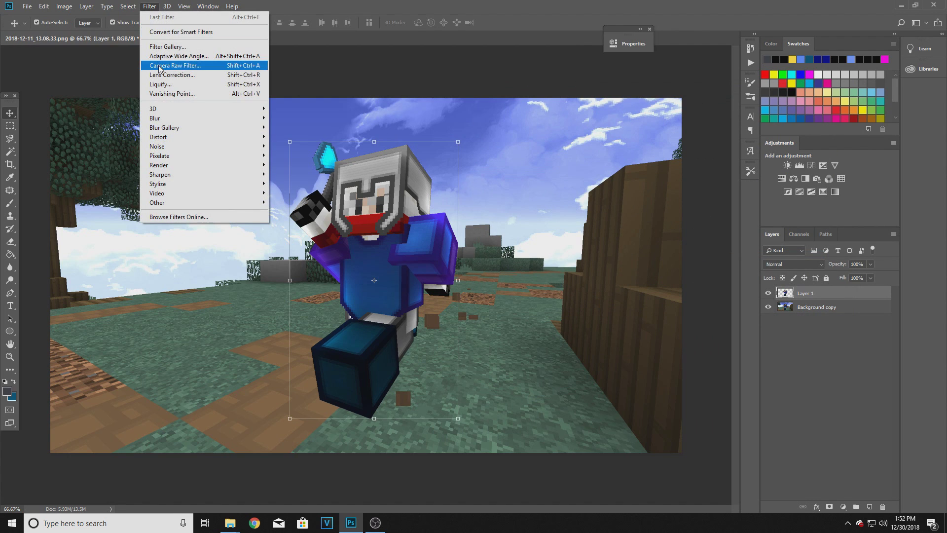
click(170, 50)
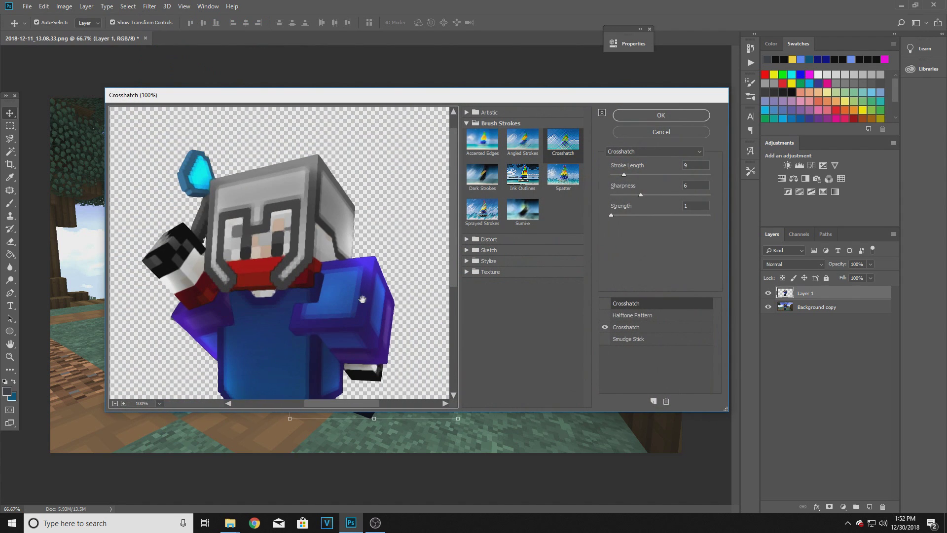
click(645, 329)
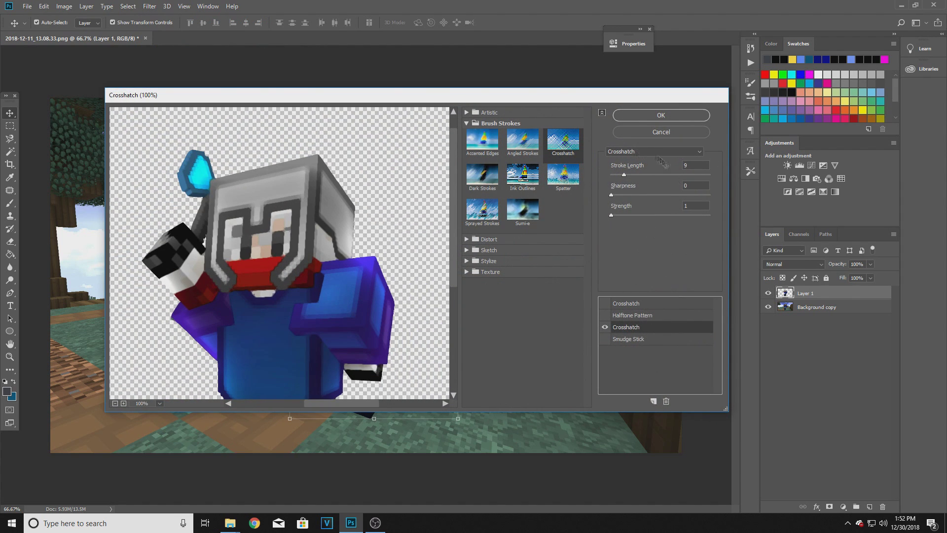
click(674, 116)
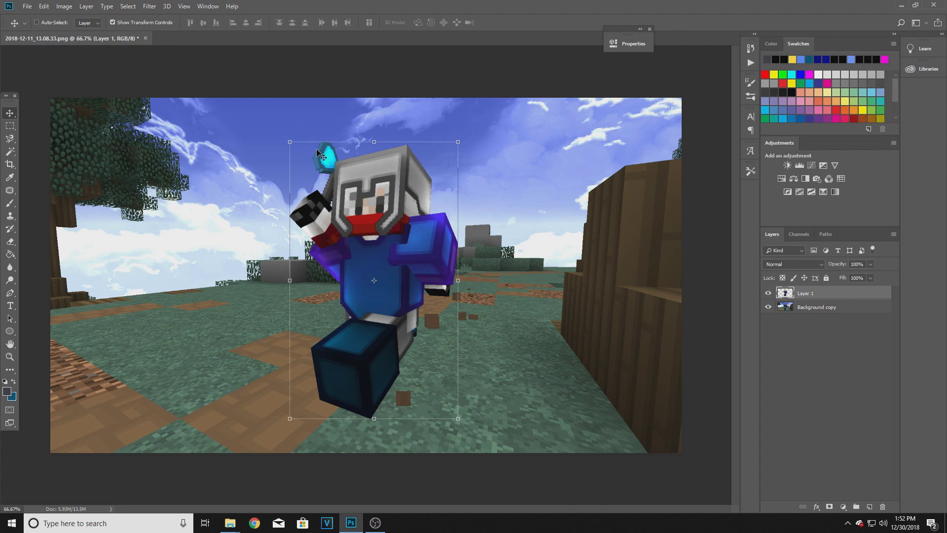
Set Crosshatch Sharpness to 0, inspect the result, and select the Background copy layer
scroll(319, 154, up, 5)
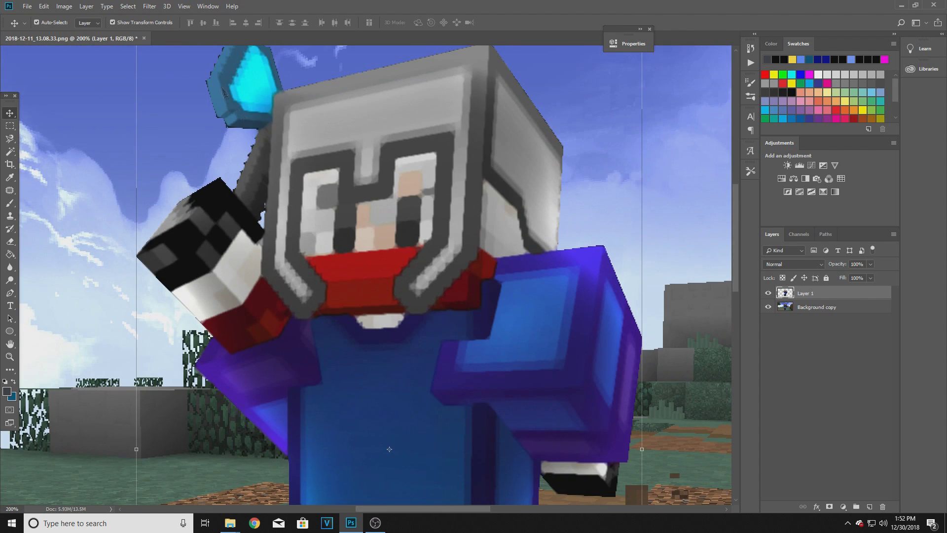
scroll(224, 85, down, 3)
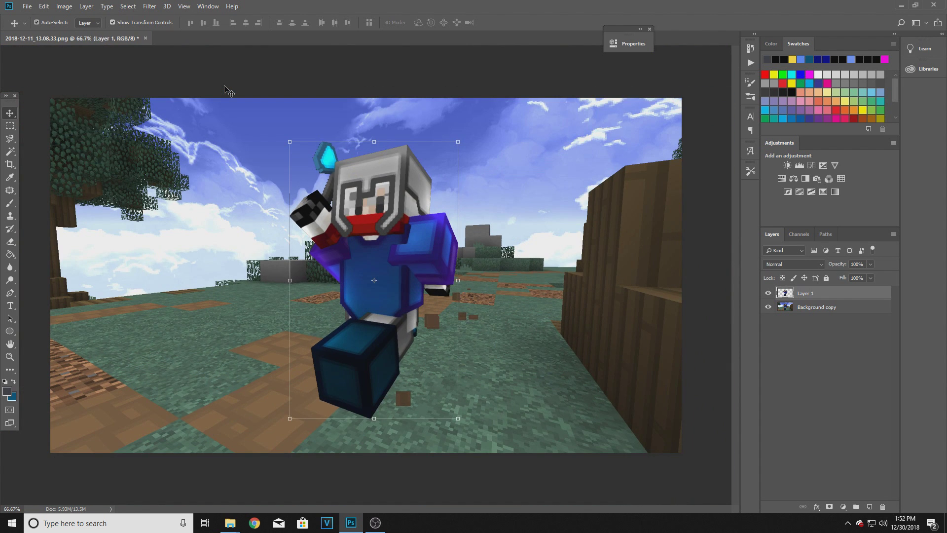
scroll(224, 89, down, 3)
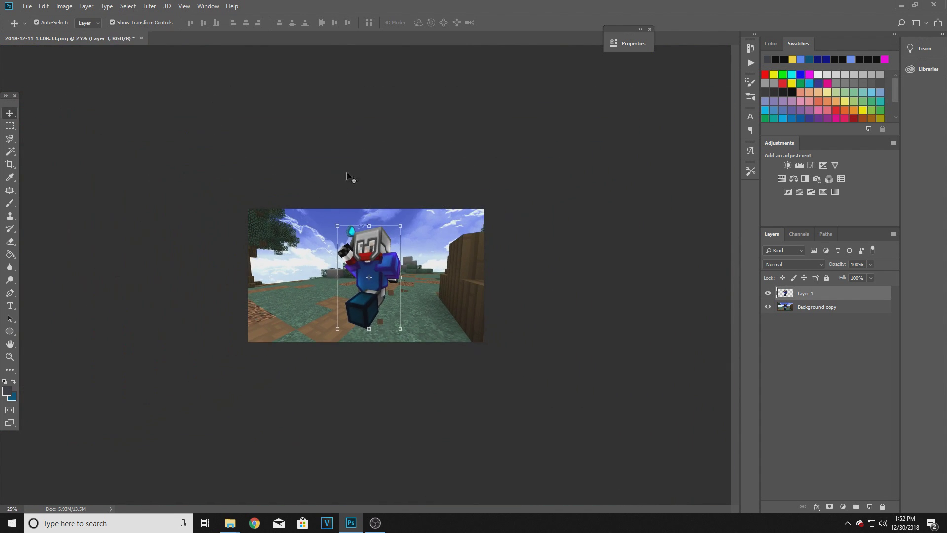
scroll(347, 176, up, 4)
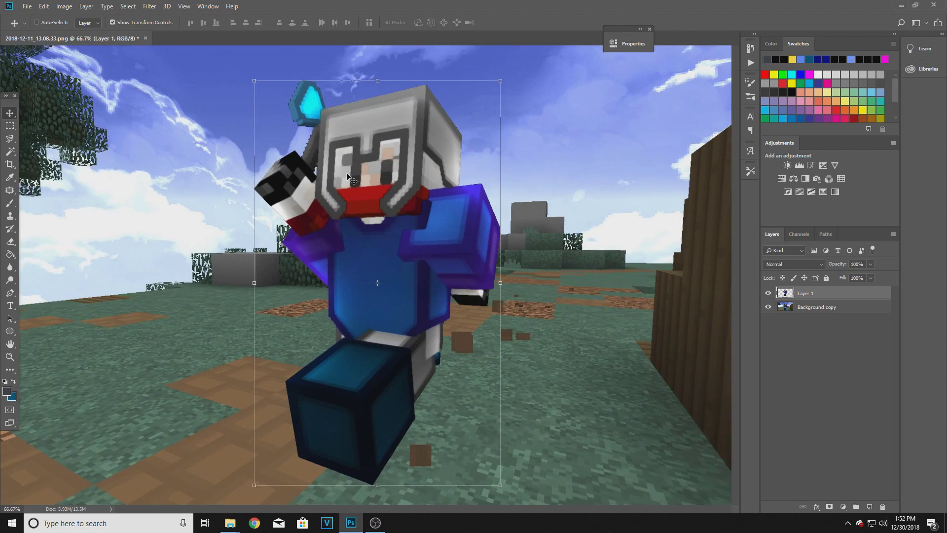
scroll(343, 199, down, 2)
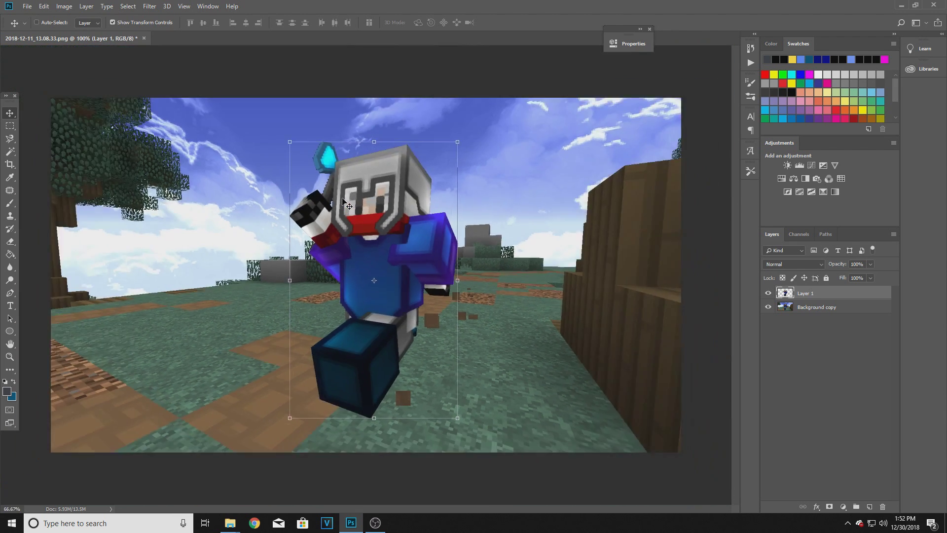
scroll(343, 199, up, 2)
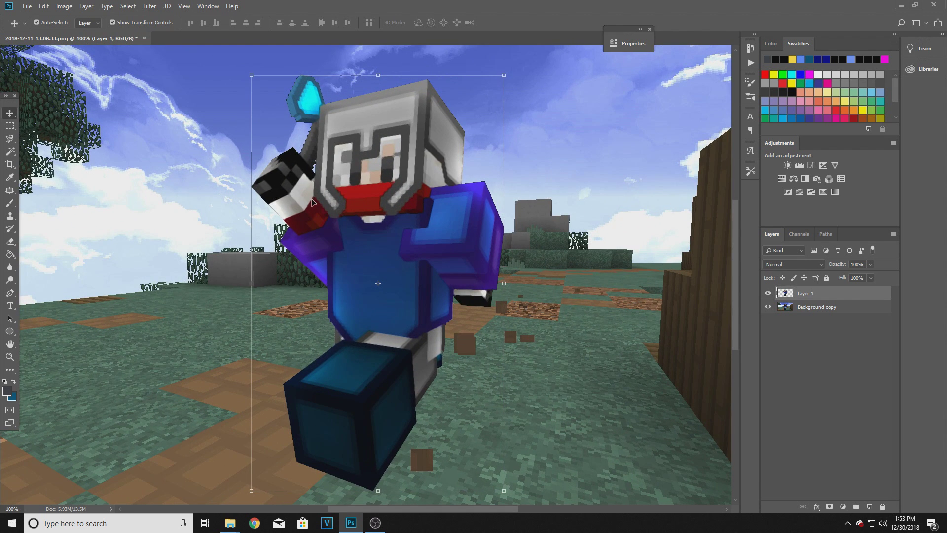
click(260, 72)
scroll(260, 71, down, 2)
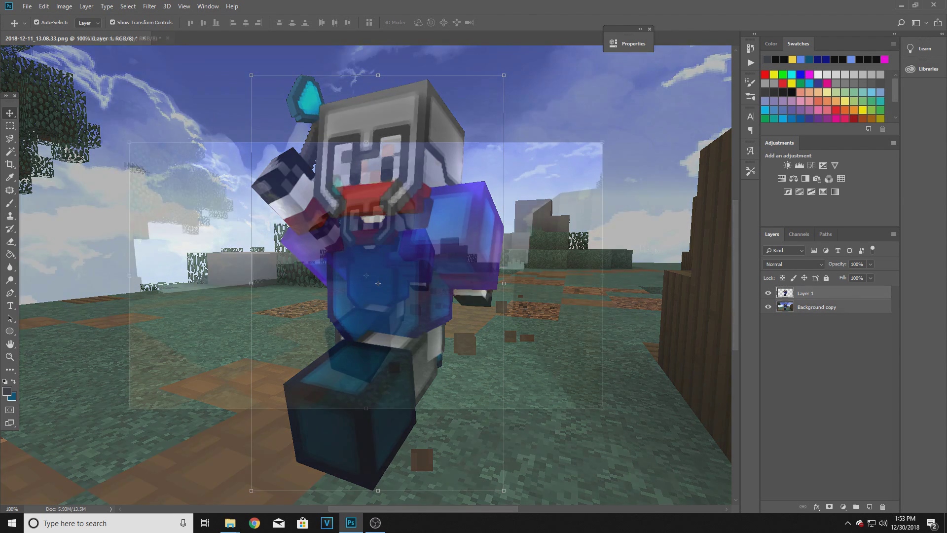
Apply a Spin-method Radial Blur with Amount 6 to the Background copy courtyard
click(150, 8)
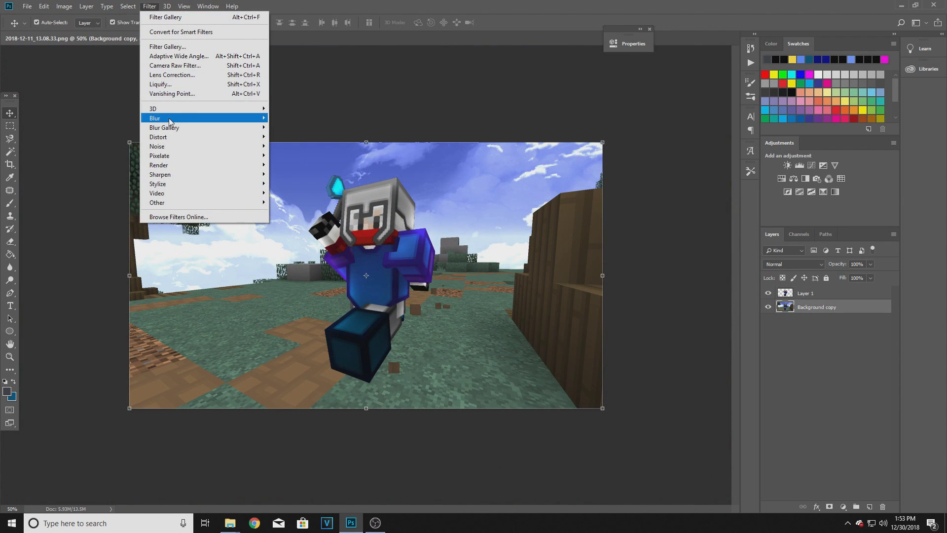
click(292, 183)
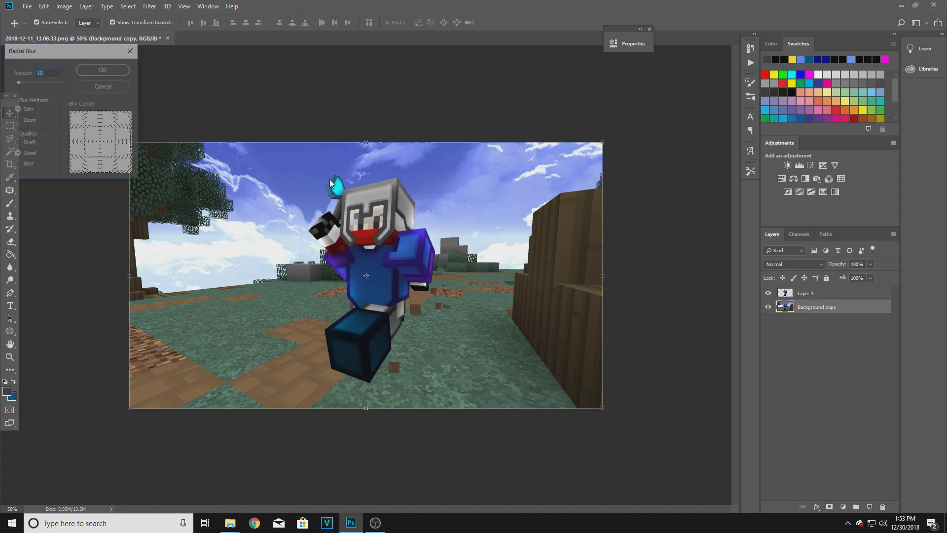
drag(56, 54, 105, 65)
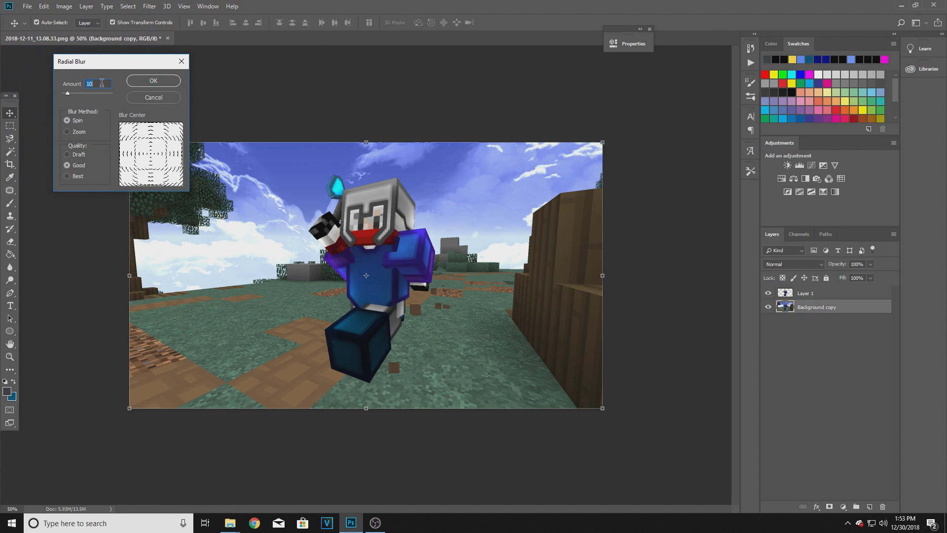
text(5)
key(BackSpace)
text(6)
click(168, 84)
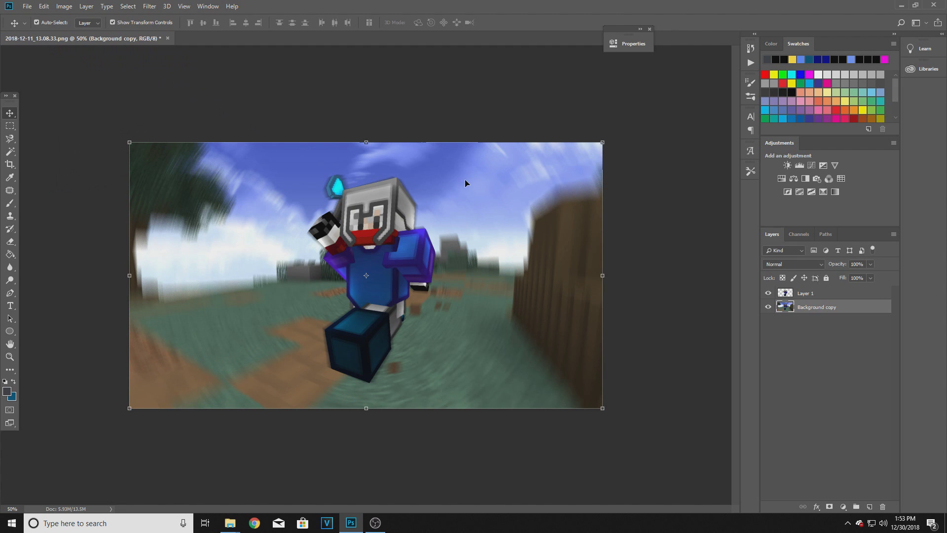
key(ctrl+minus)
key(ctrl+minus)
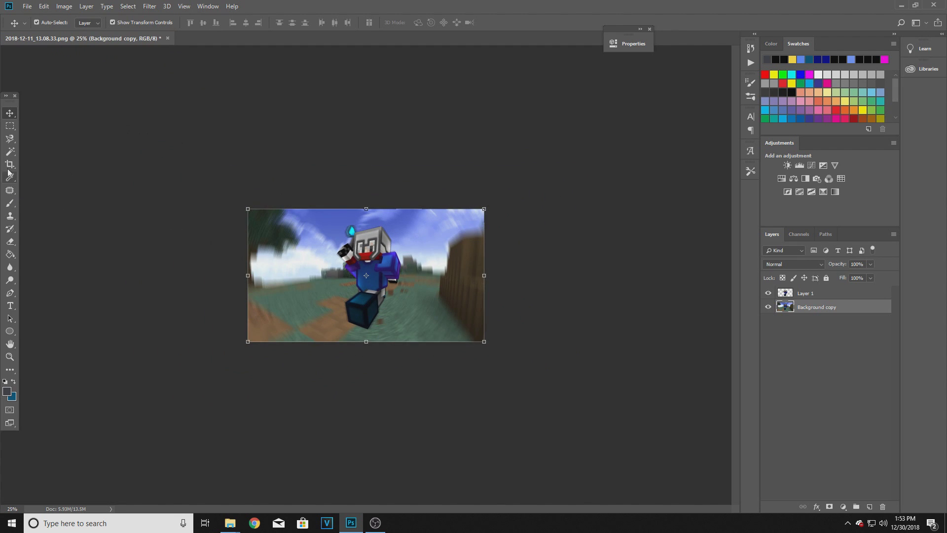
key(ctrl+plus)
key(ctrl+plus)
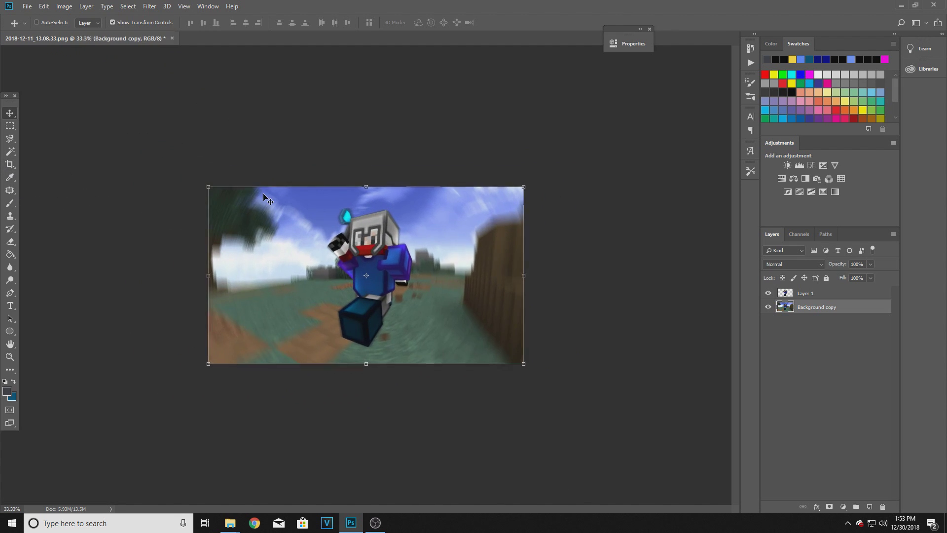
Add a Gradient Fill layer with its left stop set to green 3aff3a, fading to transparent
click(844, 506)
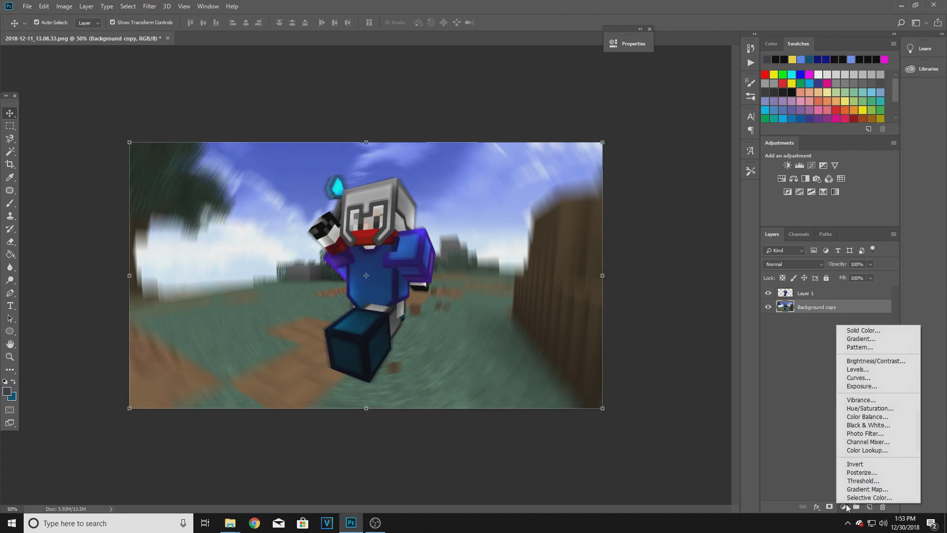
click(869, 339)
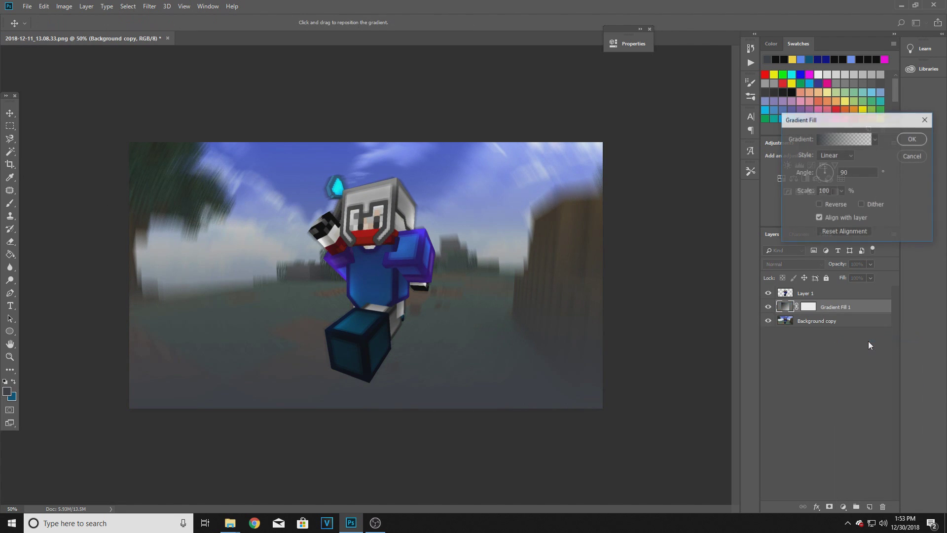
click(838, 143)
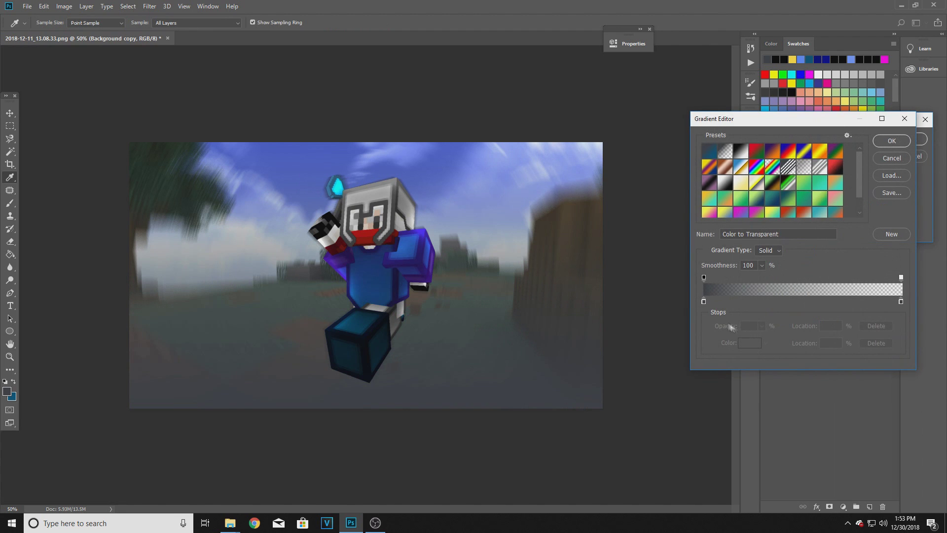
click(704, 302)
click(746, 344)
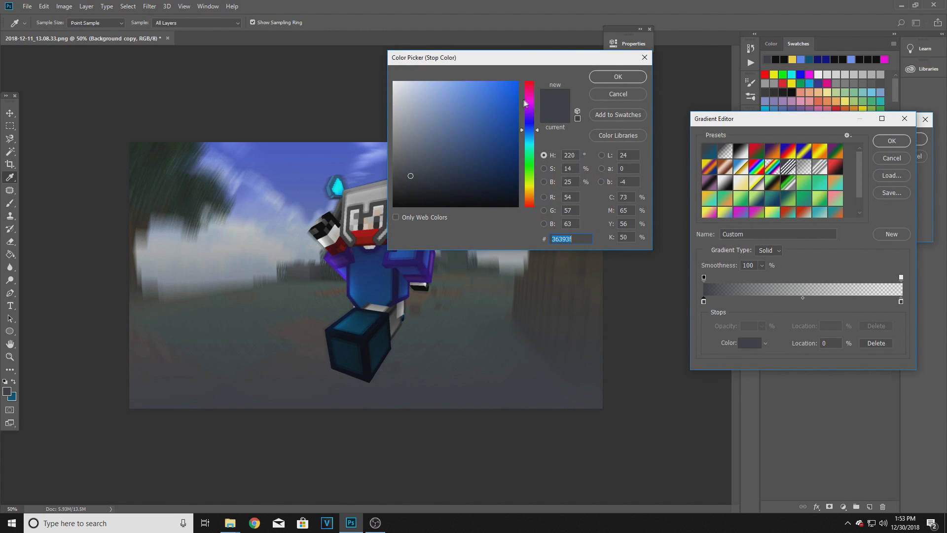
text(ff0000)
drag(493, 62, 644, 51)
drag(621, 158, 548, 56)
drag(680, 133, 681, 155)
drag(654, 124, 641, 70)
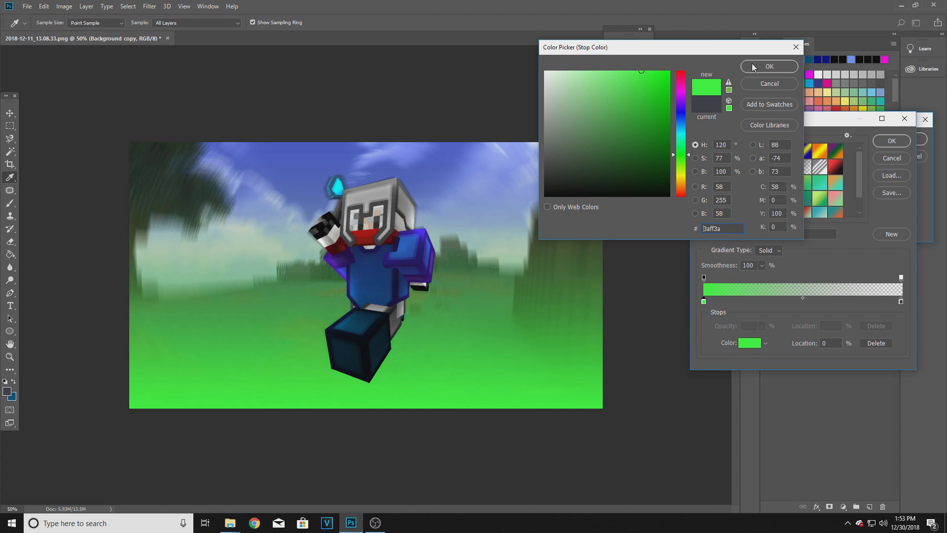
click(770, 67)
click(892, 141)
Drag the green gradient lower on the canvas and confirm the fill layer
drag(474, 271, 470, 353)
click(912, 139)
click(422, 252)
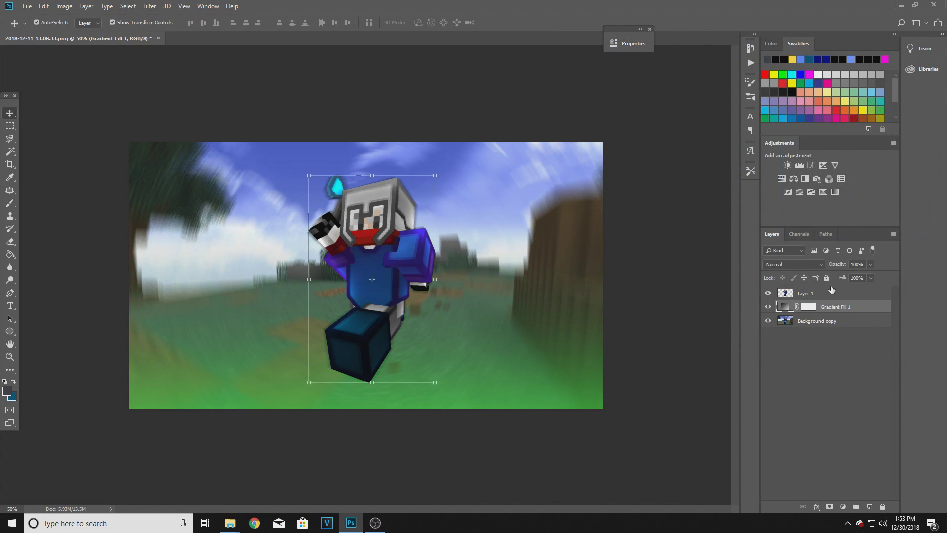
Enlarge the character to span the canvas top to bottom, narrowing it slightly
drag(443, 172, 498, 116)
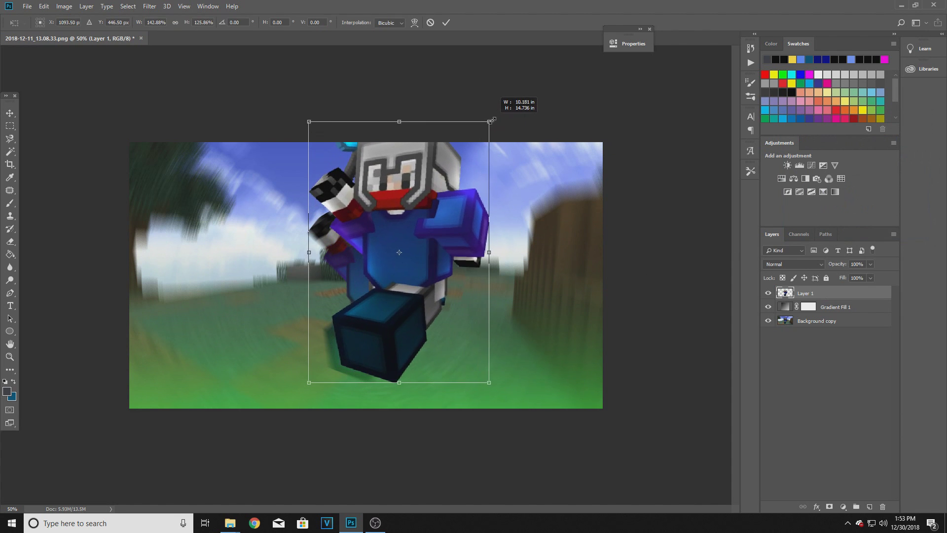
drag(475, 186, 441, 207)
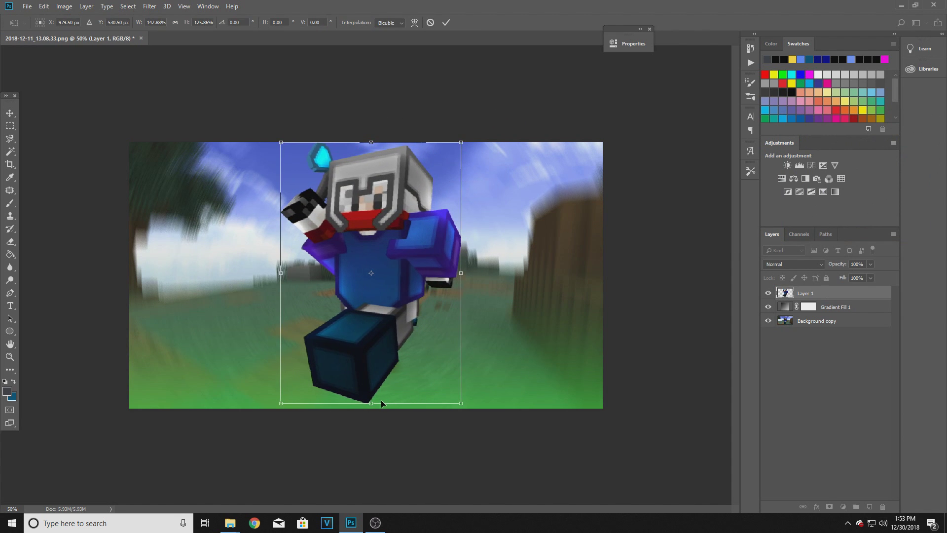
drag(371, 403, 369, 408)
drag(460, 306, 429, 302)
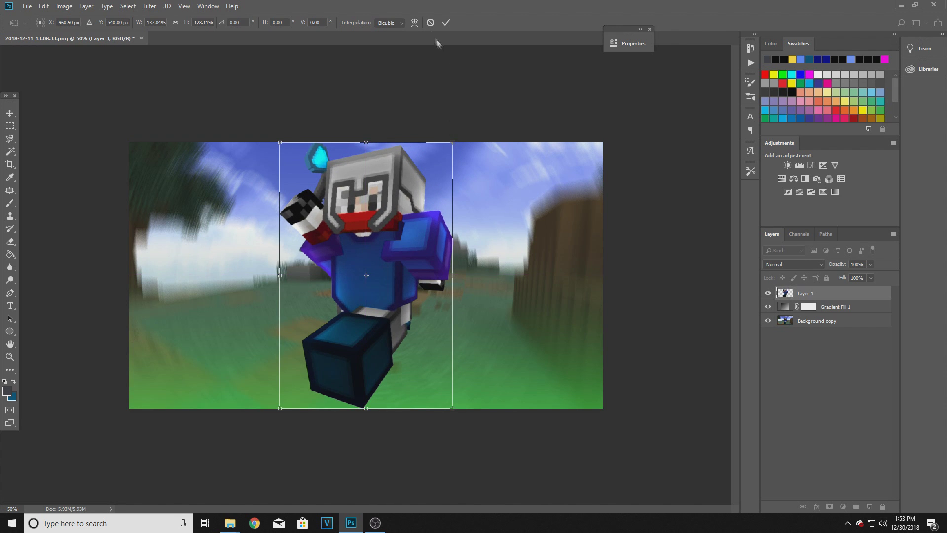
click(445, 22)
key(ctrl+minus)
key(ctrl+minus)
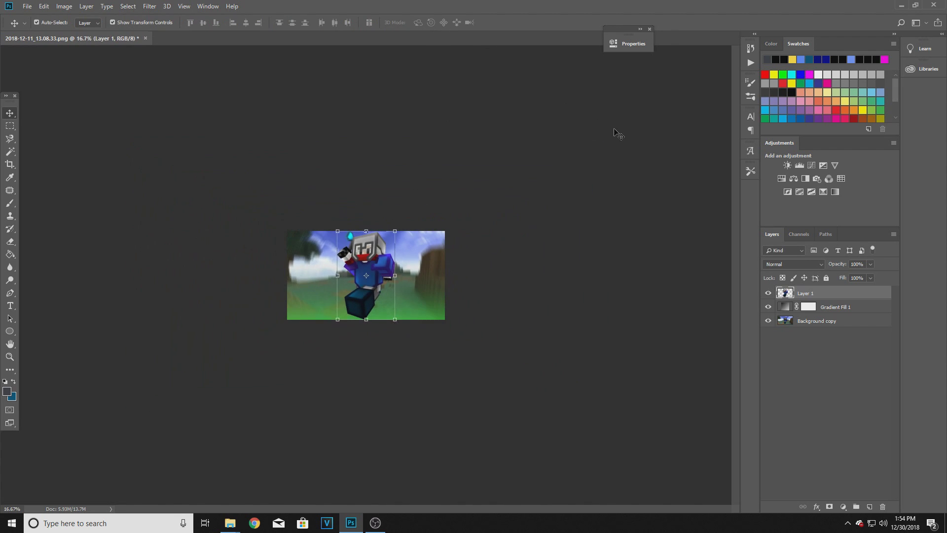
Remove the Gradient Fill 1 layer while keeping the blurred Background copy
click(9, 126)
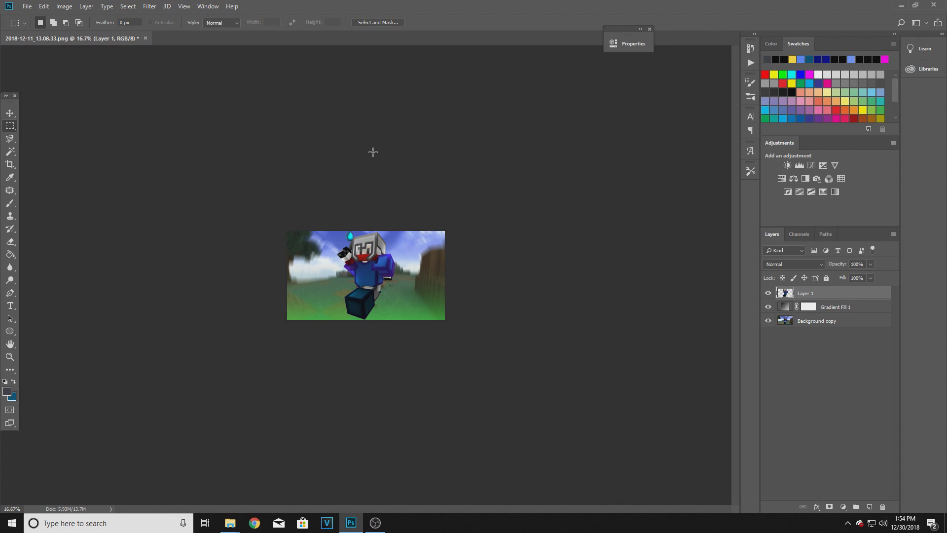
key(ctrl+alt+z)
key(ctrl+alt+z)
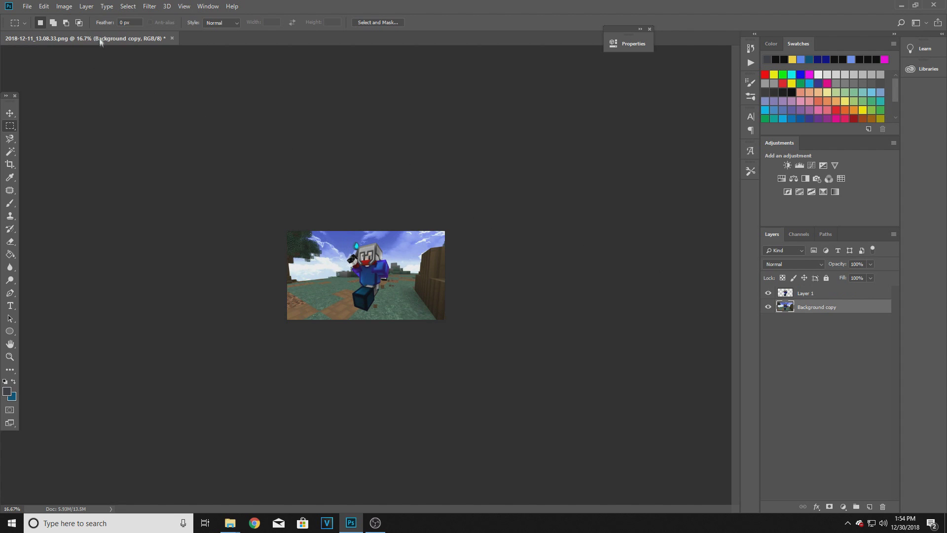
key(ctrl+shift+z)
key(ctrl+shift+z)
key(ctrl+alt+z)
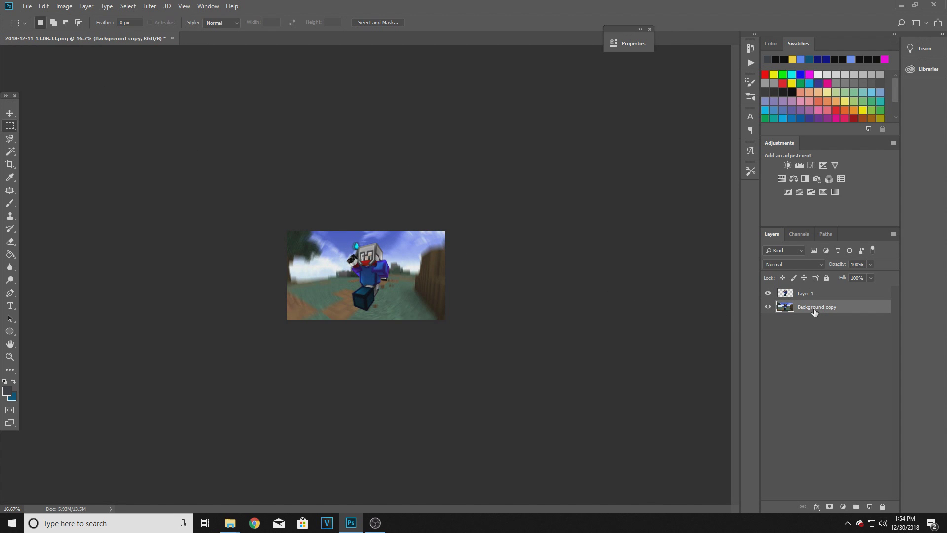
click(843, 506)
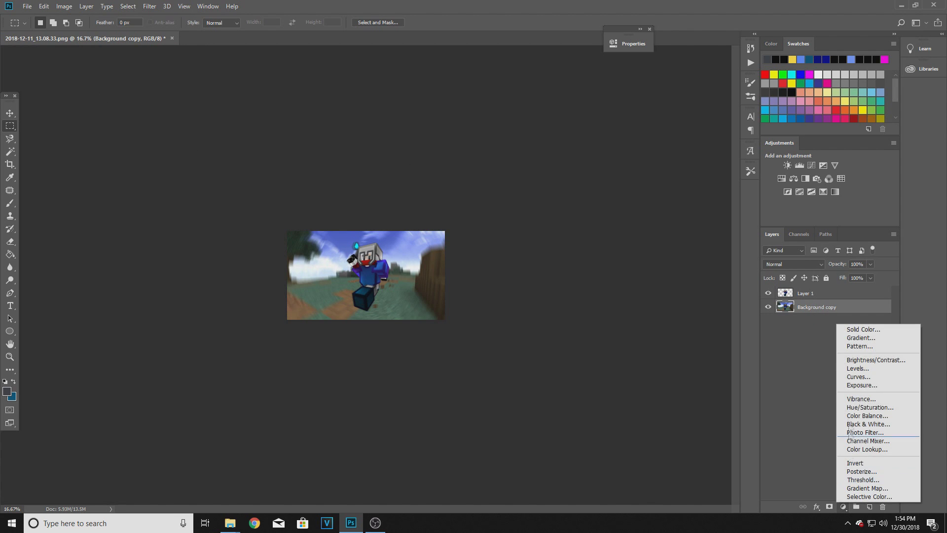
click(803, 176)
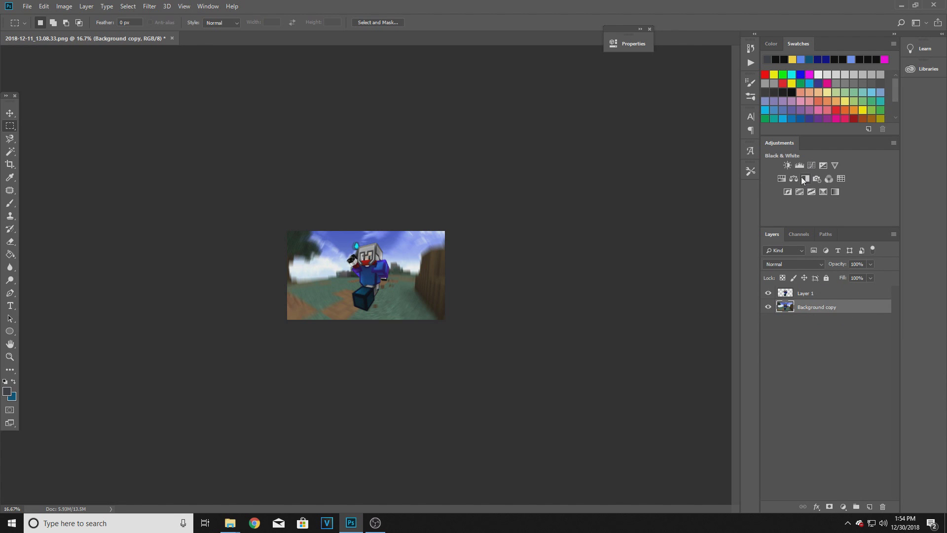
click(804, 178)
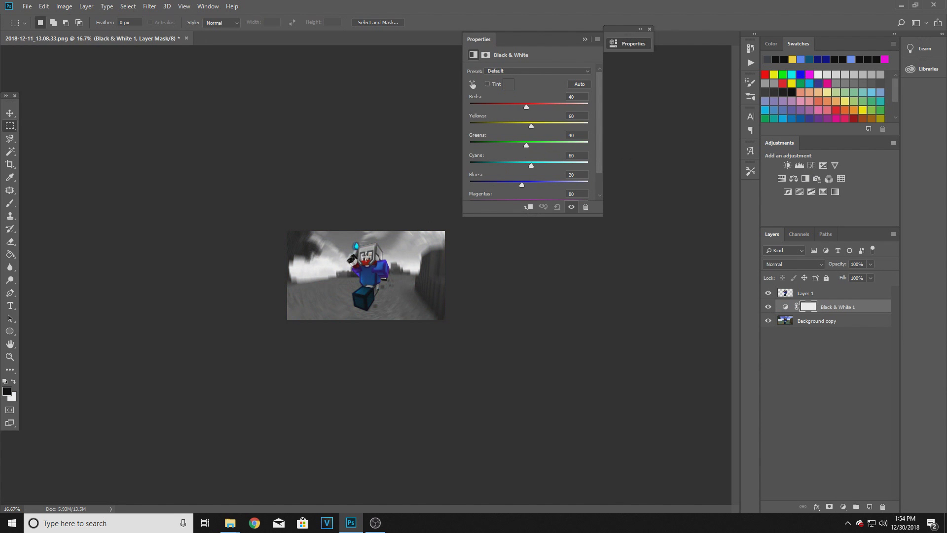
key(ctrl+plus)
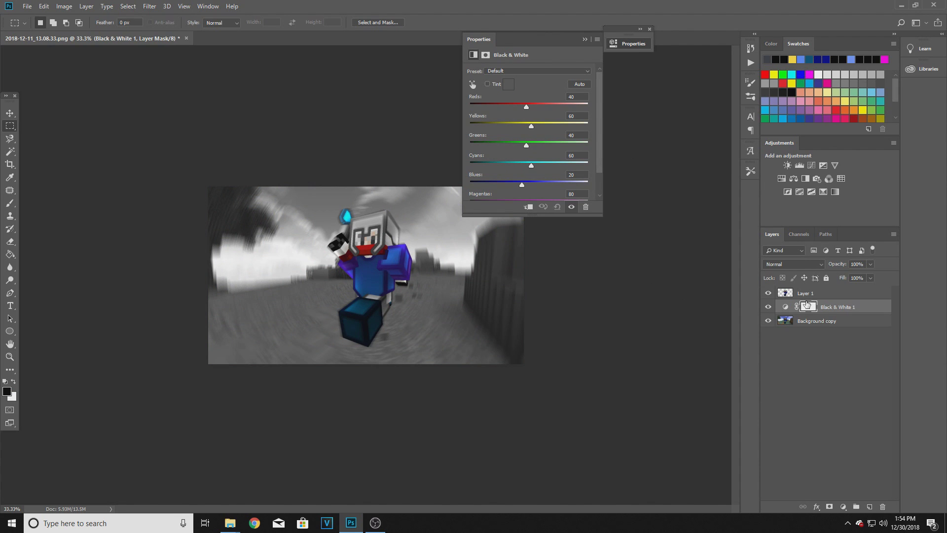
key(Delete)
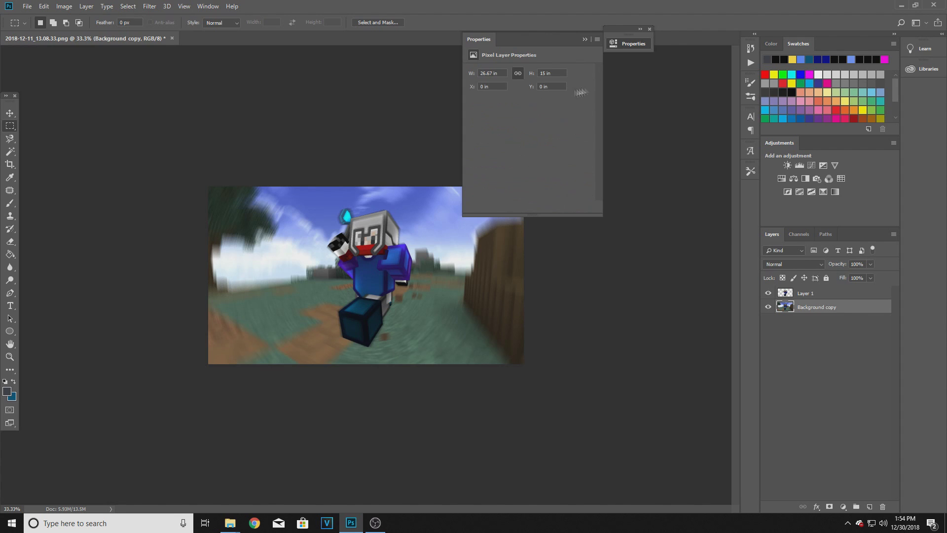
click(585, 39)
Create Layer 2 above Layer 1 and paint-bucket fill it dark blue-grey
key(v)
key(ctrl+shift+alt+n)
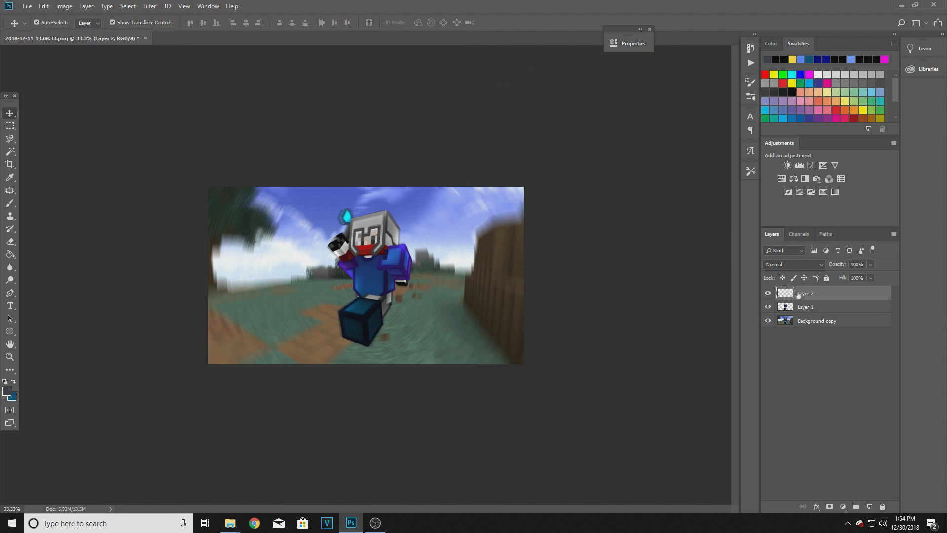
click(10, 256)
right_click(10, 260)
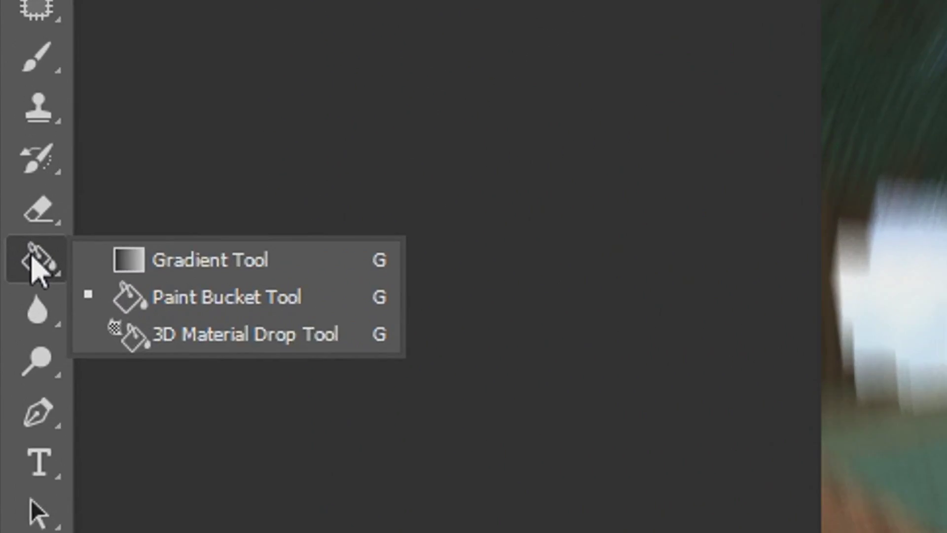
right_click(31, 254)
click(220, 291)
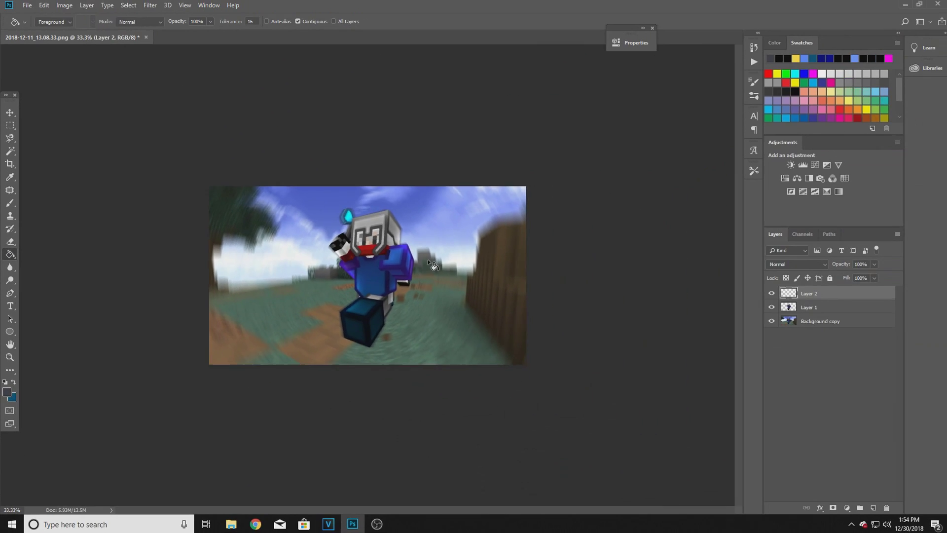
click(427, 259)
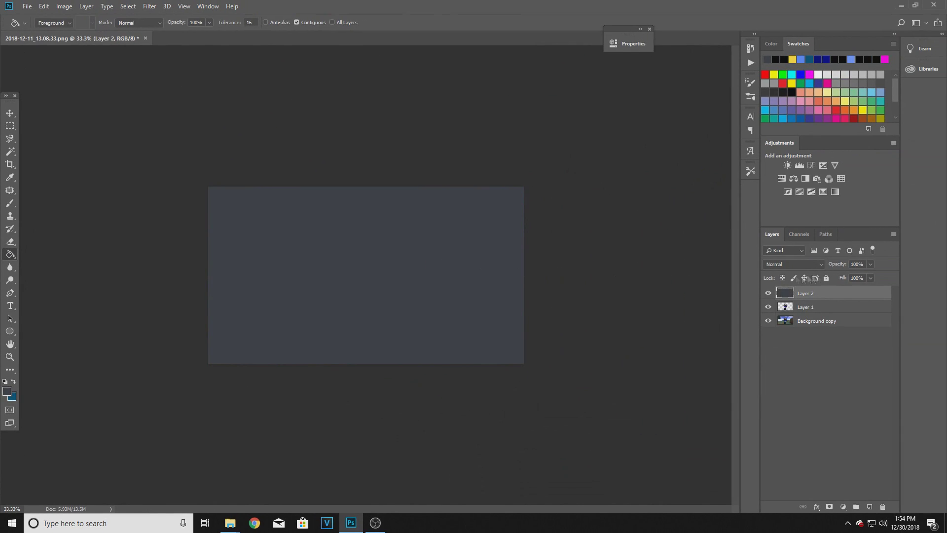
Lower Layer 2's Fill to 0% so the scene shows through
click(871, 279)
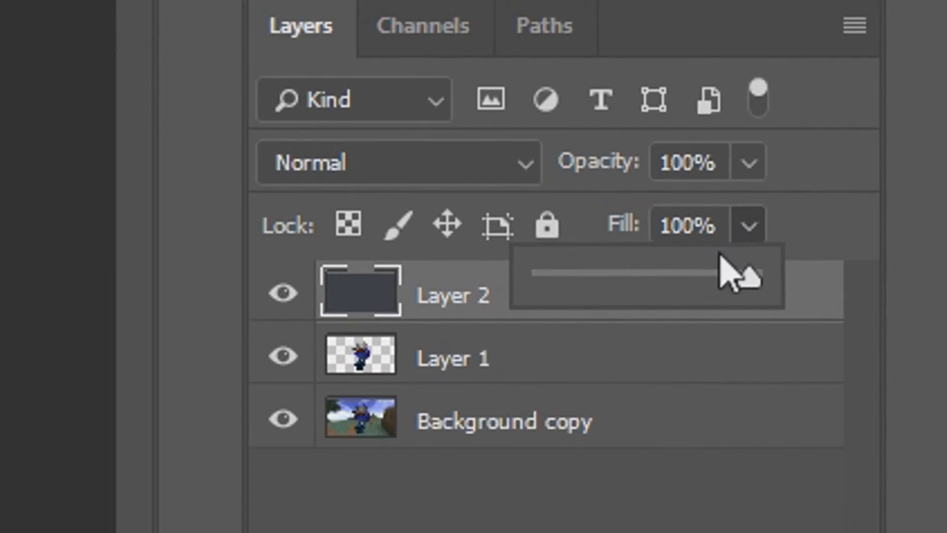
drag(721, 257, 442, 301)
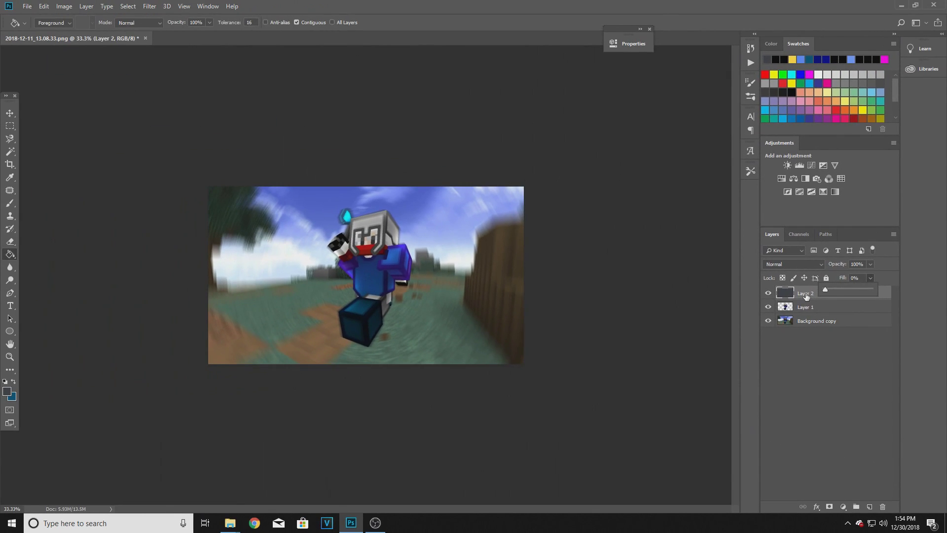
right_click(806, 295)
click(856, 126)
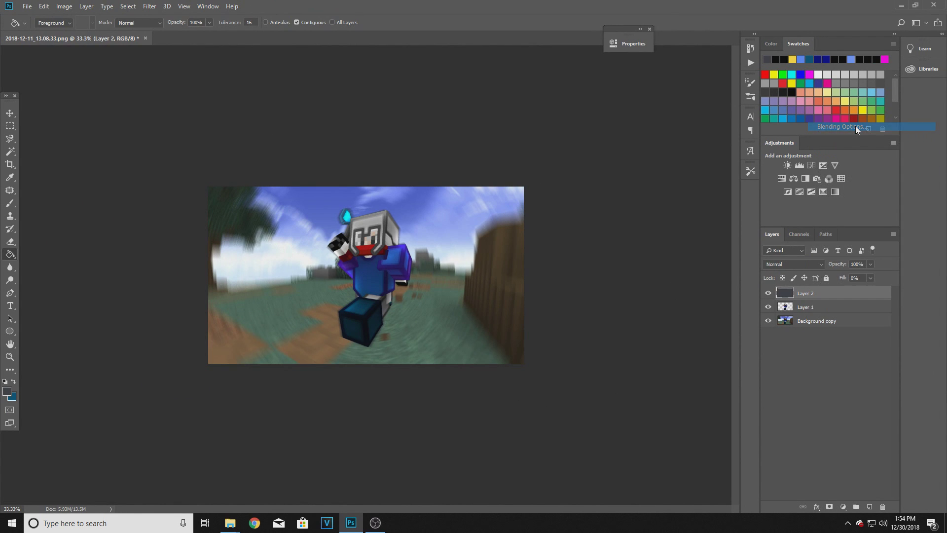
Give Layer 2 an inner shadow with a size of 15 px
click(508, 185)
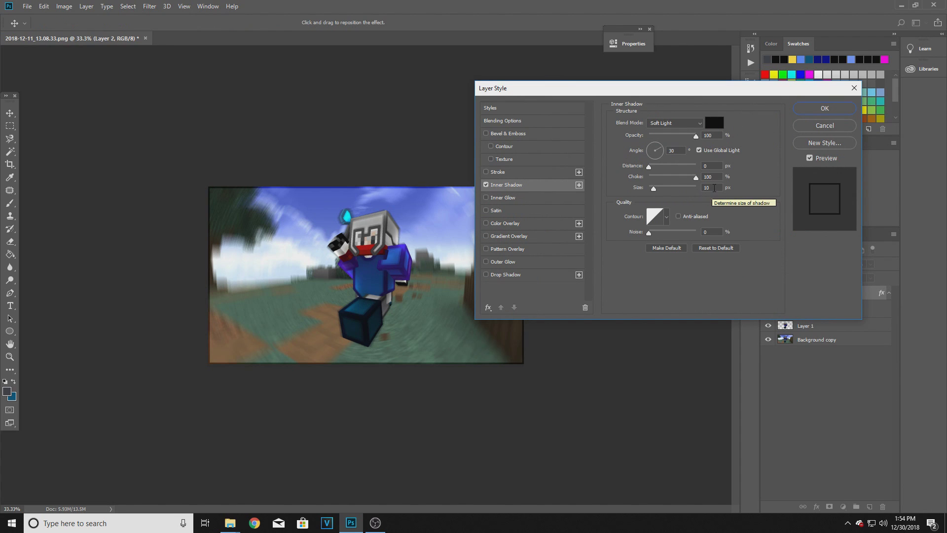
double_click(714, 188)
text(15)
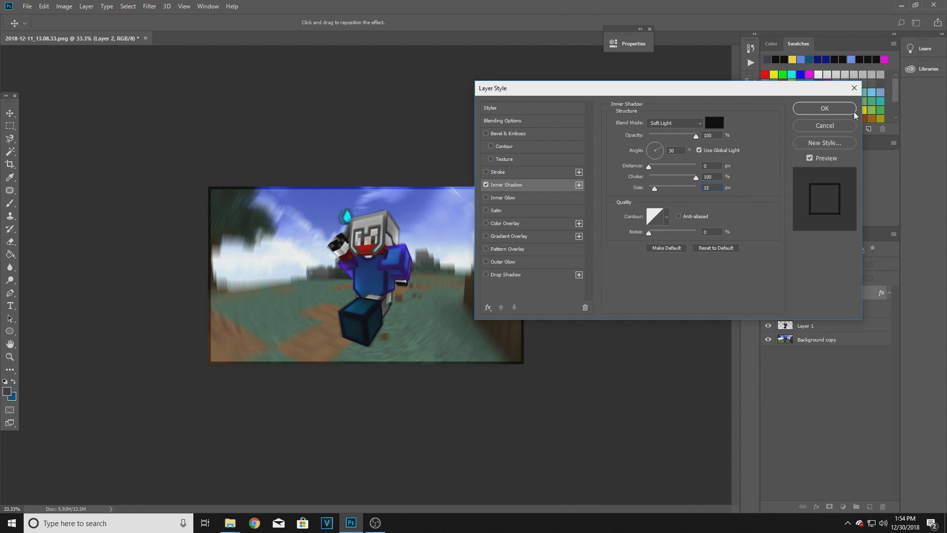
click(834, 109)
Rasterize Layer 2's layer style, set its blend mode to Soft Light, and reopen its style settings
right_click(829, 292)
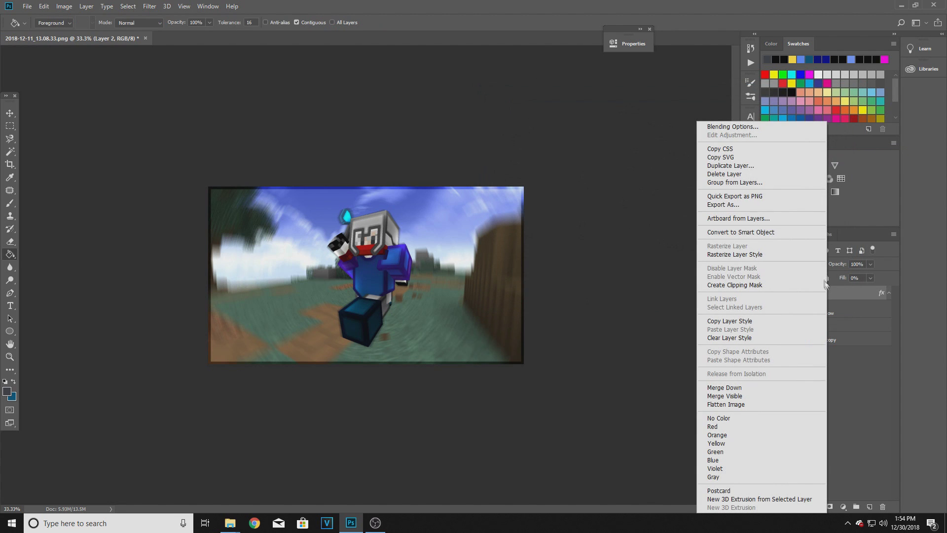
click(804, 257)
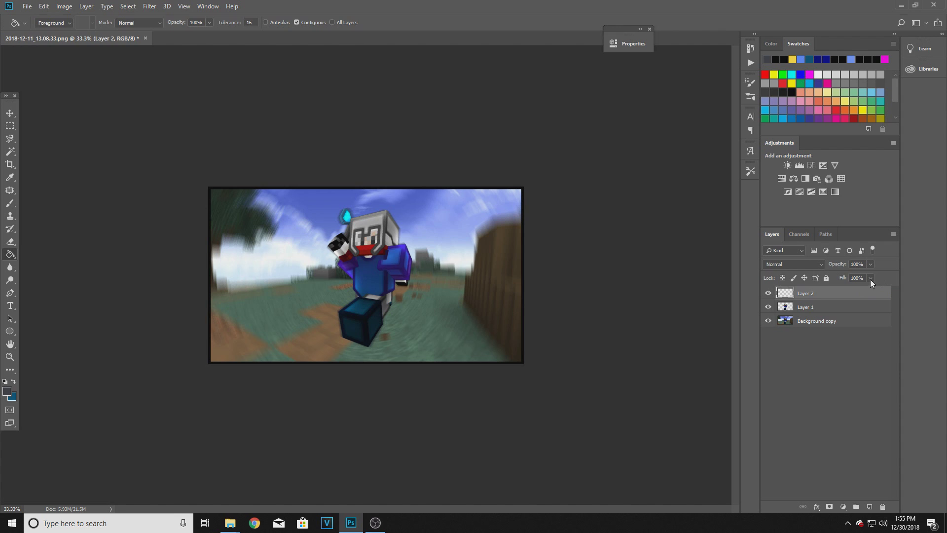
click(795, 265)
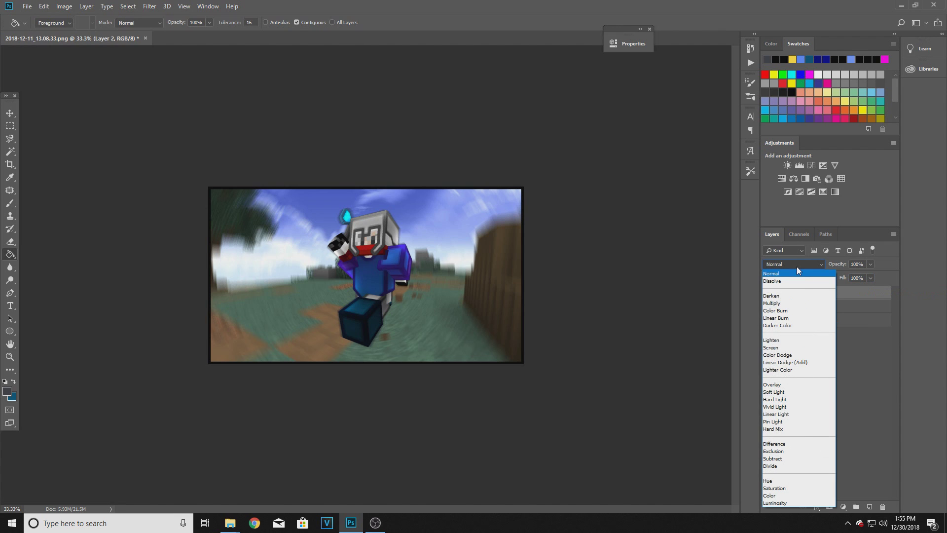
click(801, 390)
right_click(810, 294)
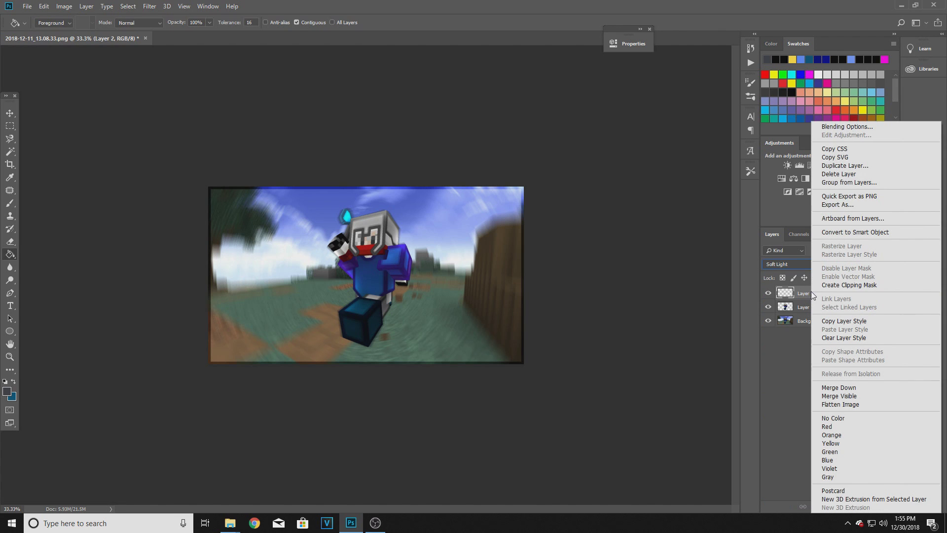
click(863, 128)
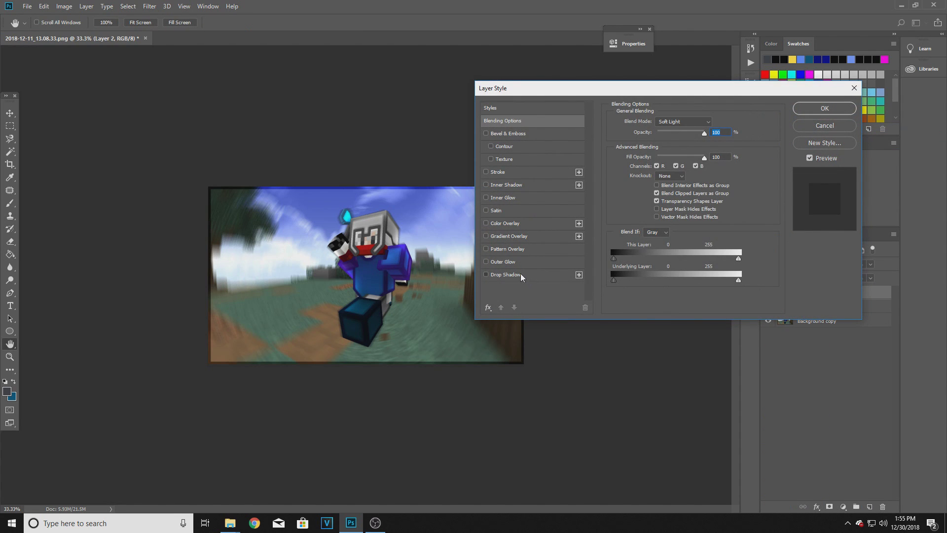
Apply a Drop Shadow effect to Layer 2
click(521, 277)
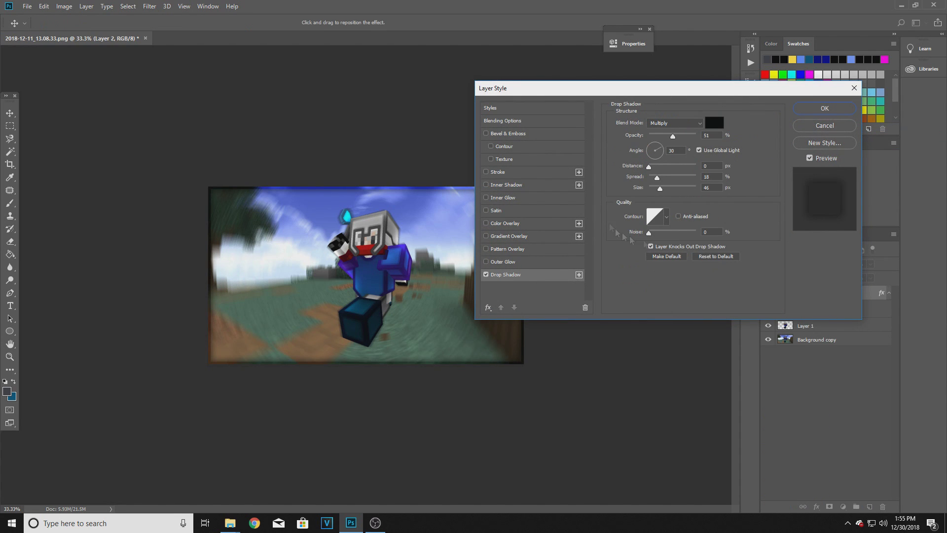
click(839, 113)
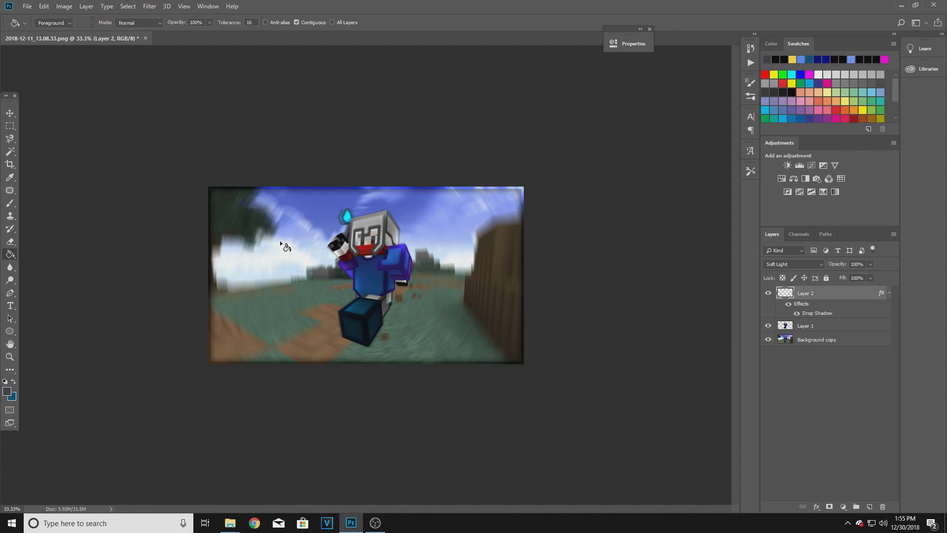
click(10, 113)
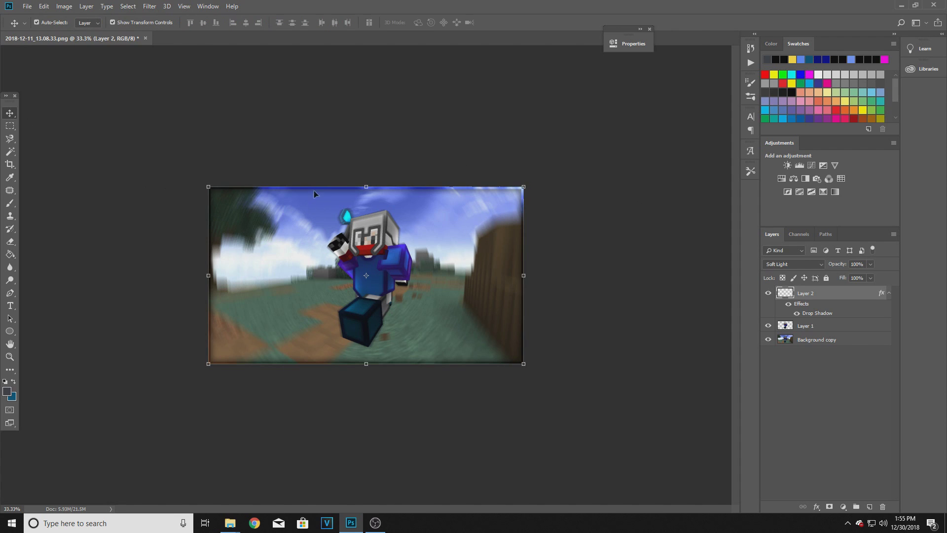
Add an empty Layer 3, then delete it
click(10, 126)
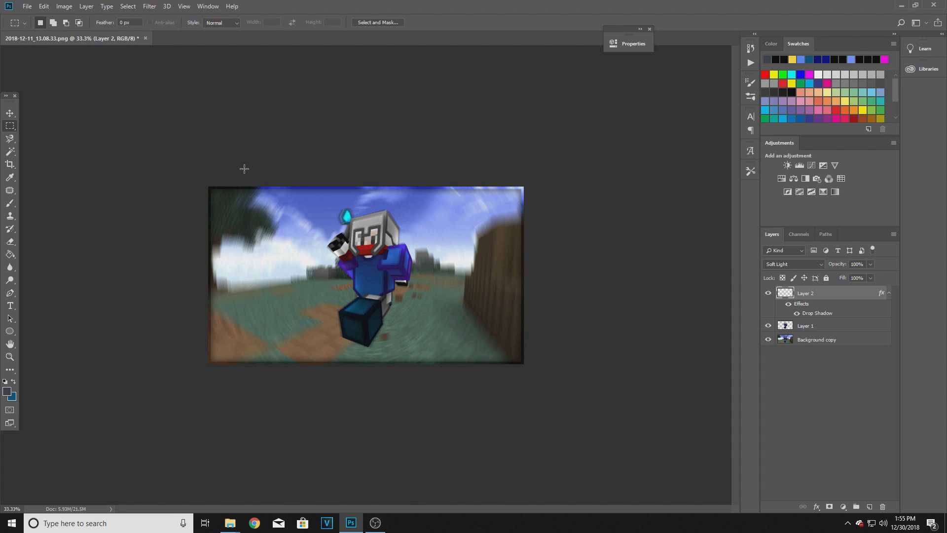
click(869, 507)
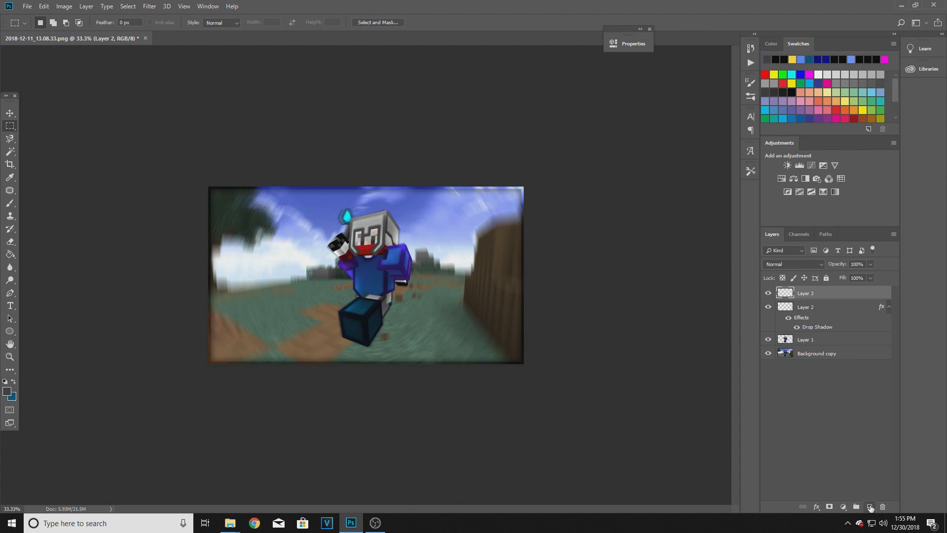
click(10, 254)
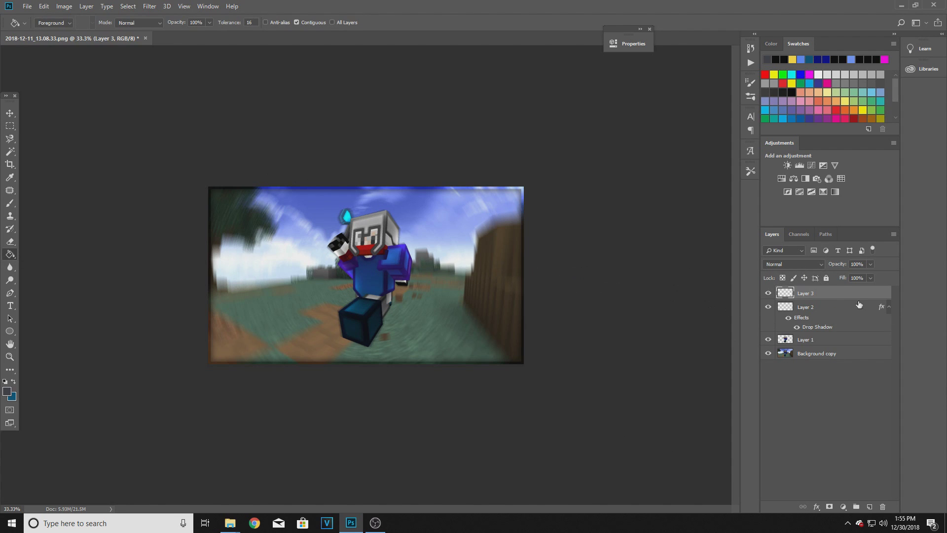
key(Delete)
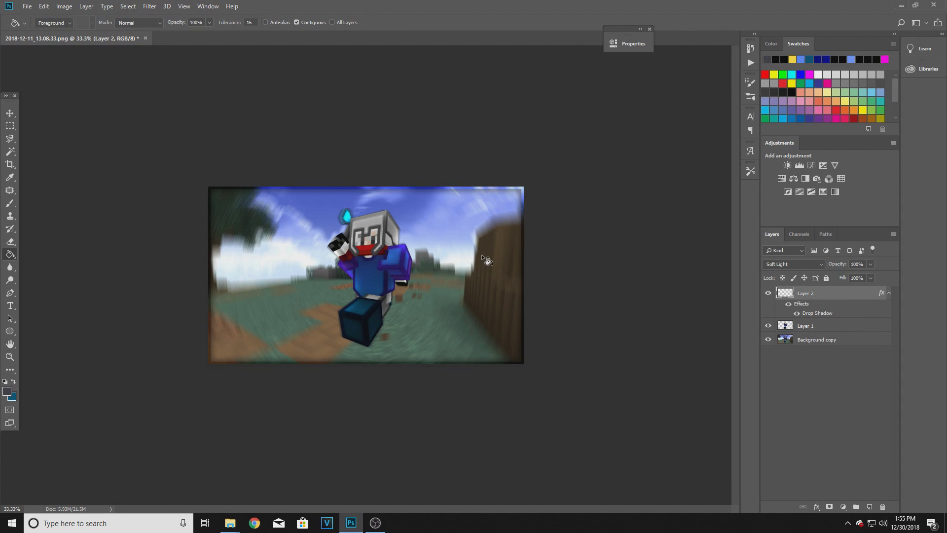
Free-transform Layer 1 and Background copy together, enlarging them to about 122% by 126%
key(v)
click(809, 325)
shift+click(816, 339)
key(ctrl+t)
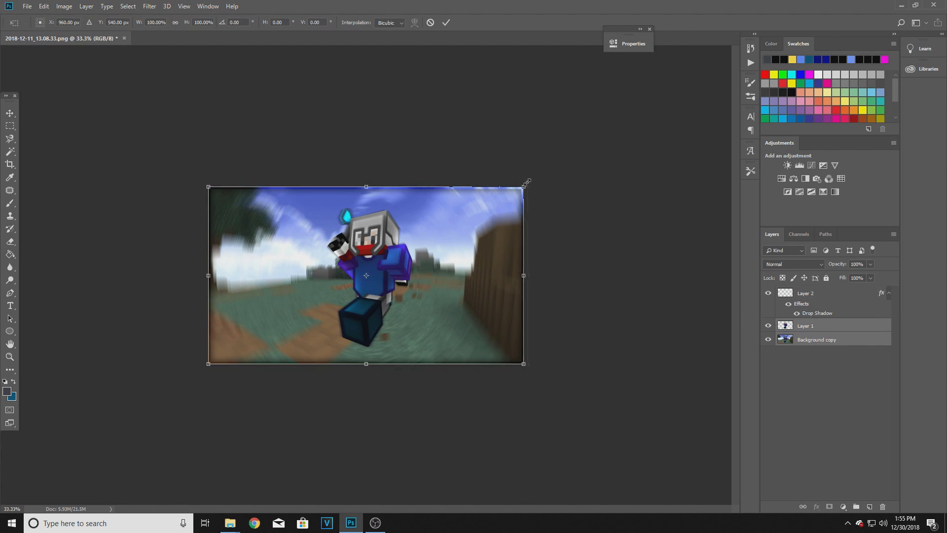
drag(523, 186, 590, 129)
drag(487, 221, 468, 236)
drag(559, 391, 560, 386)
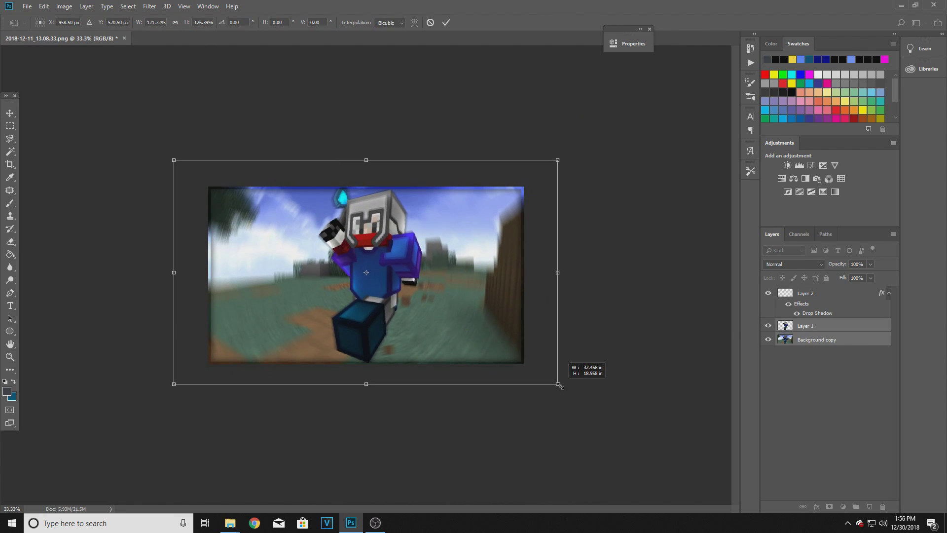
Reposition the enlarged scene so it overfills the canvas, and commit the transform
drag(539, 345, 538, 347)
key(Up)
key(Up)
key(Up)
key(Up)
key(Up)
key(Up)
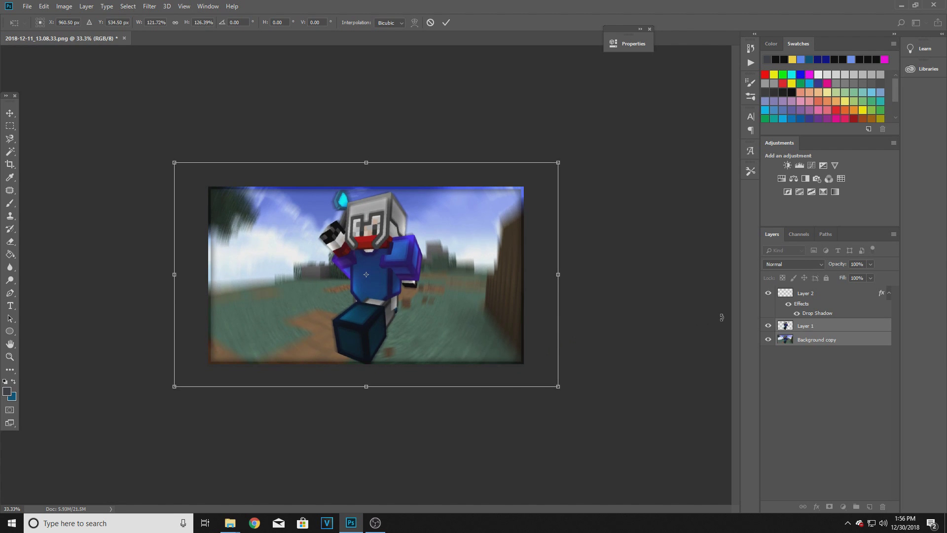
key(Down)
key(Down)
key(Down)
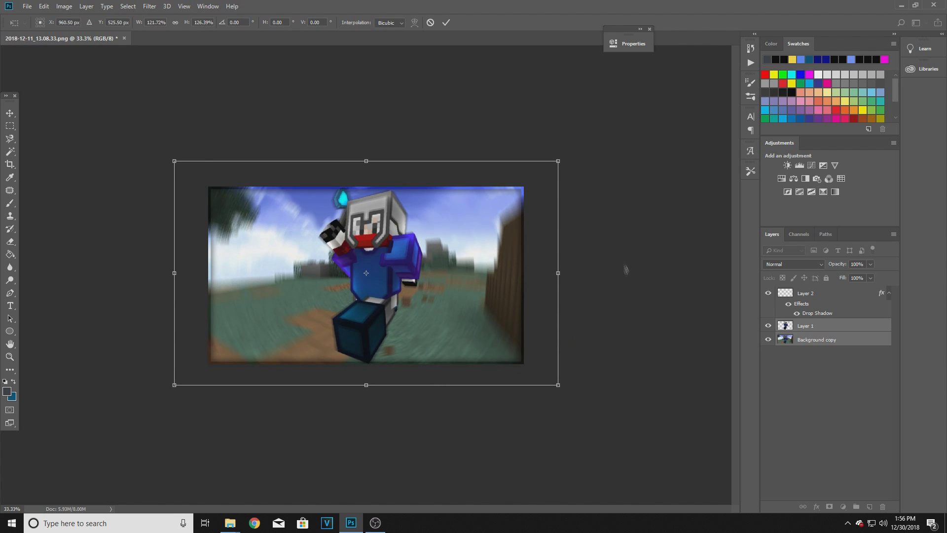
click(446, 23)
Zoom out and make Layer 2 the target layer
key(ctrl+minus)
key(ctrl+minus)
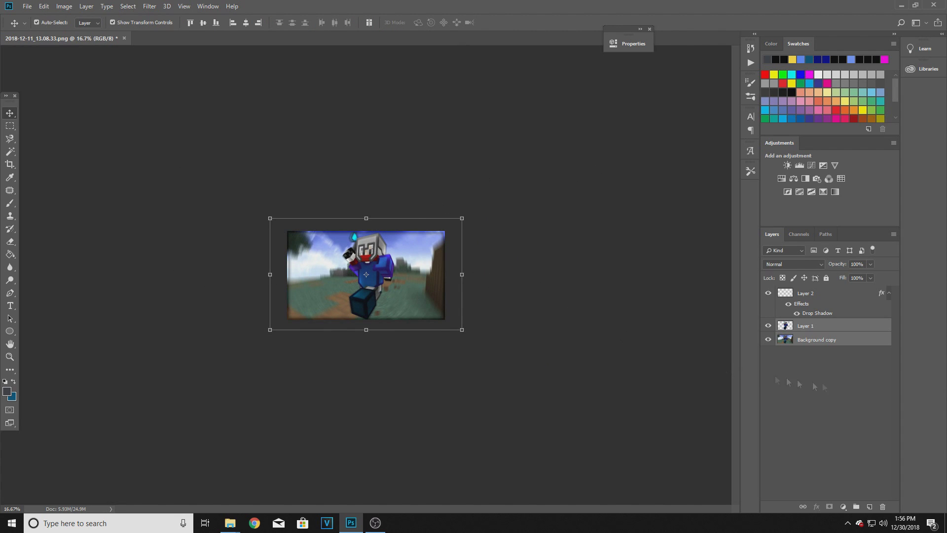
click(821, 295)
click(843, 506)
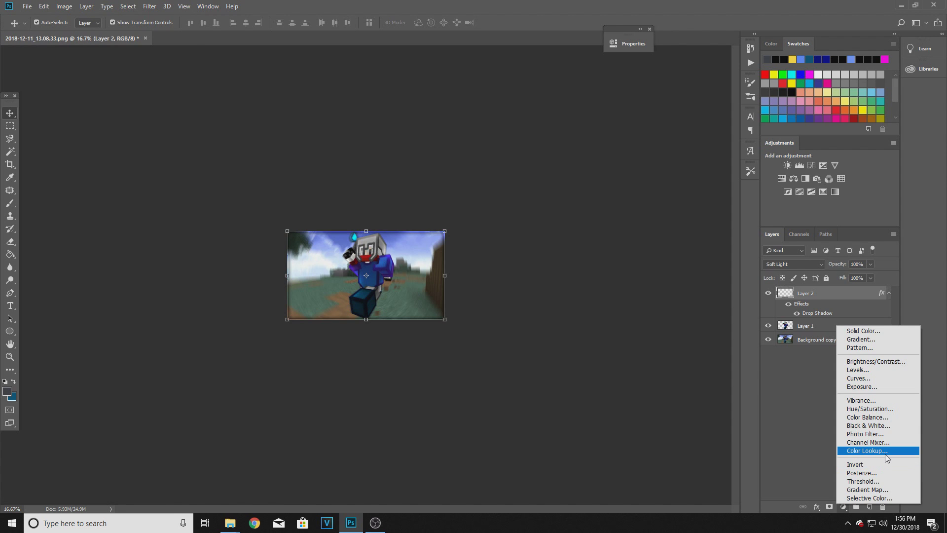
Add a Color Lookup adjustment layer using the Kodak 5218 Kodak 2395 (by Adobe) LUT
click(885, 452)
click(545, 74)
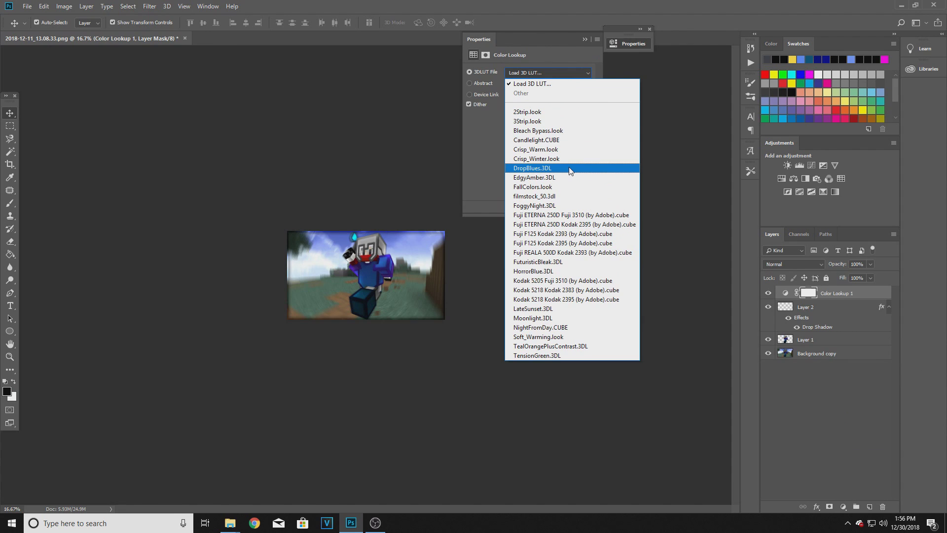
click(575, 299)
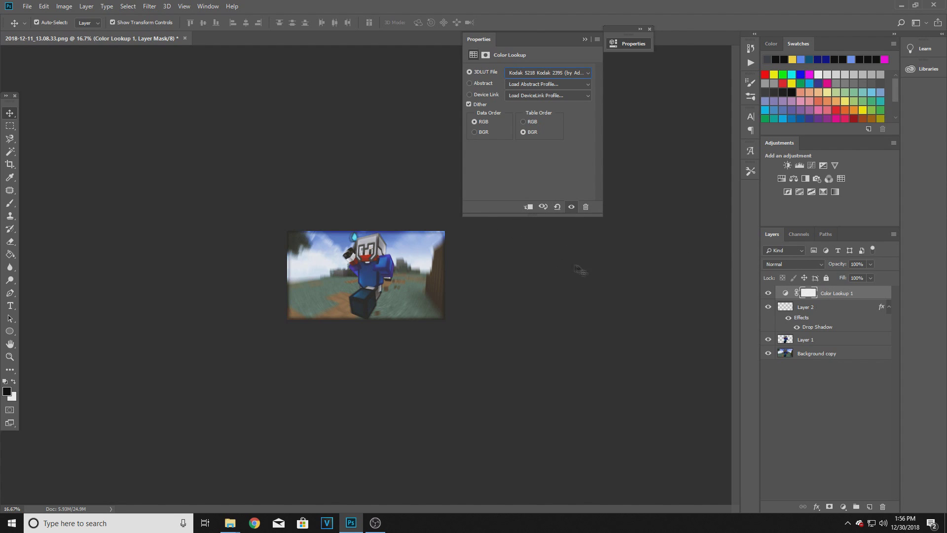
click(827, 355)
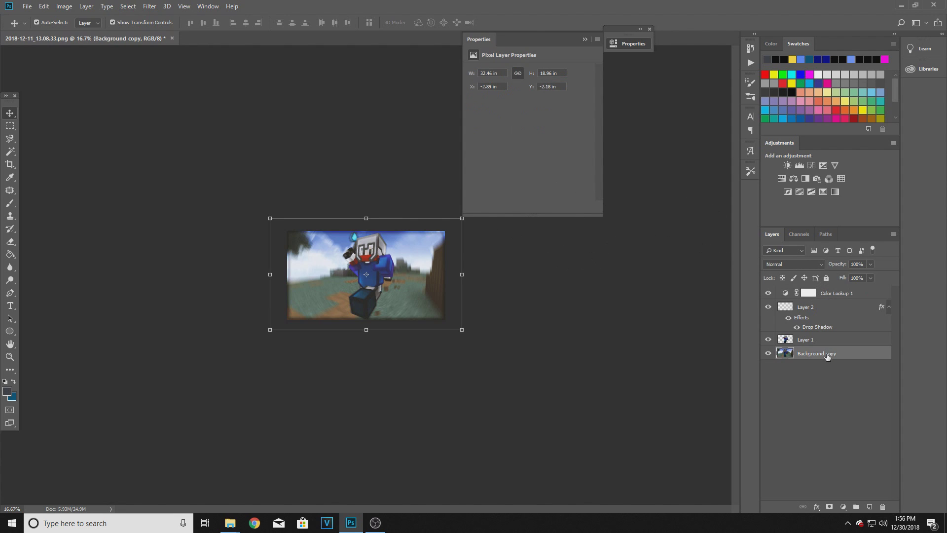
Add a second Color Lookup layer with the Fuji ETERNA 250D Fuji 3510 (by Adobe) LUT
click(768, 293)
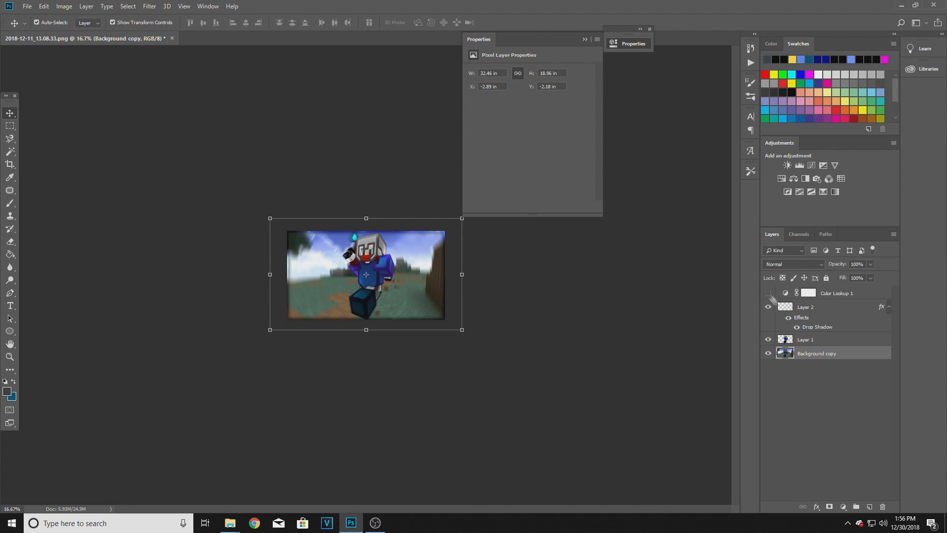
click(843, 506)
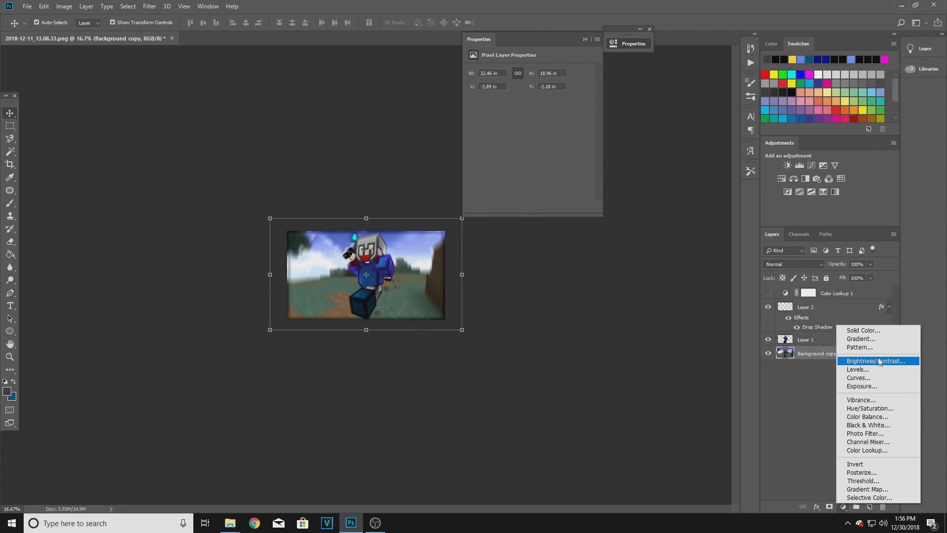
click(871, 450)
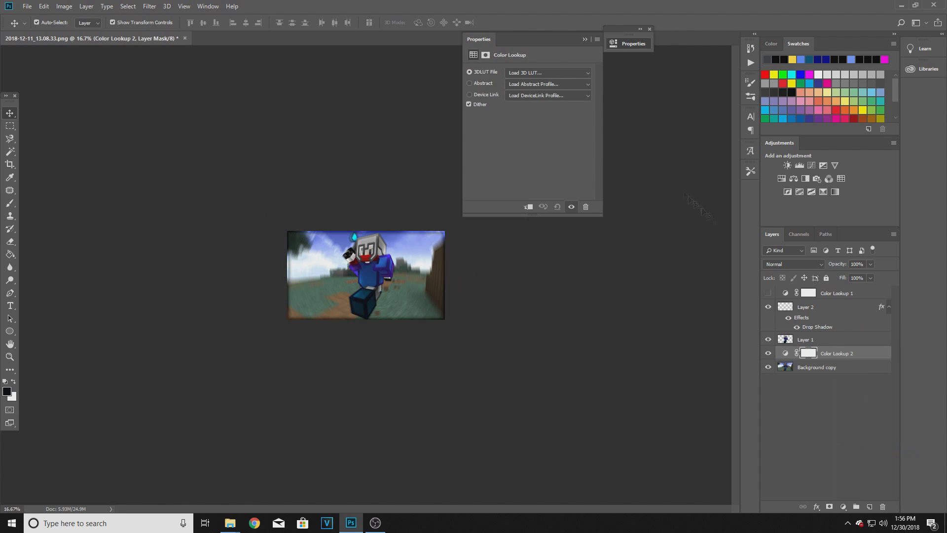
click(538, 74)
click(567, 225)
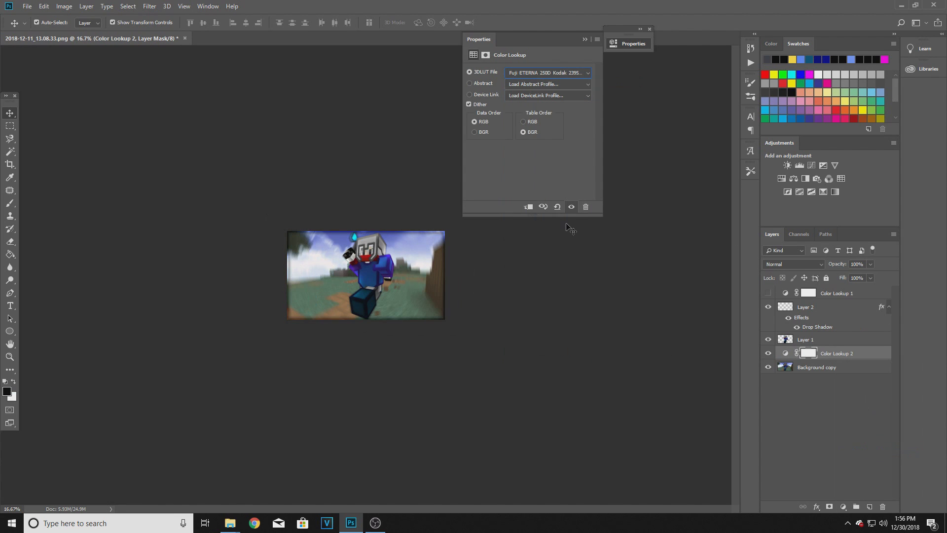
click(549, 74)
click(552, 221)
Toggle Layer 1 and both Color Lookup layers on and off to compare the grading
click(768, 340)
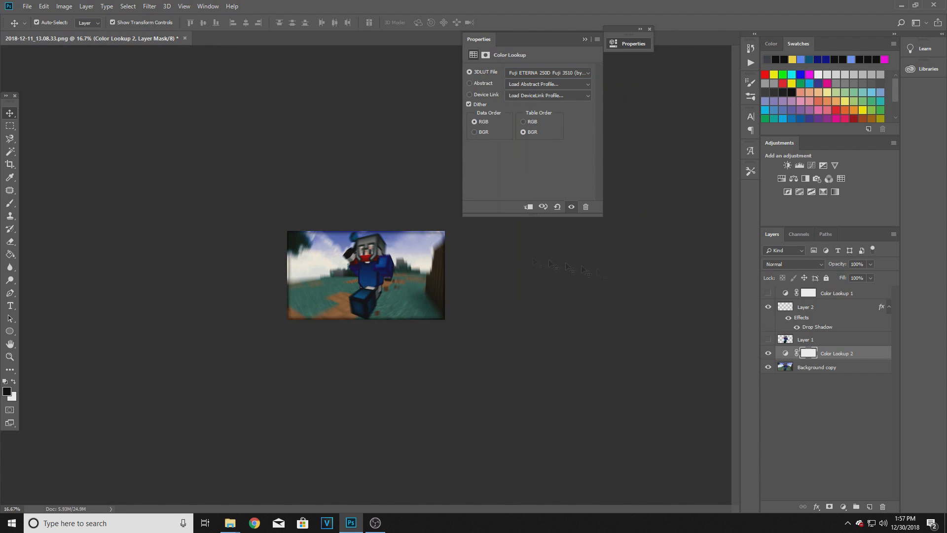
click(768, 340)
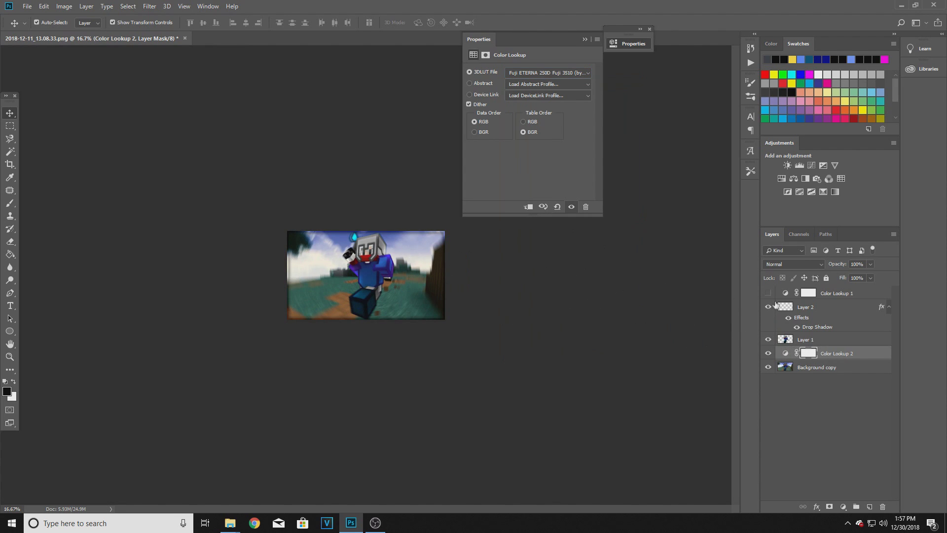
click(769, 293)
click(768, 353)
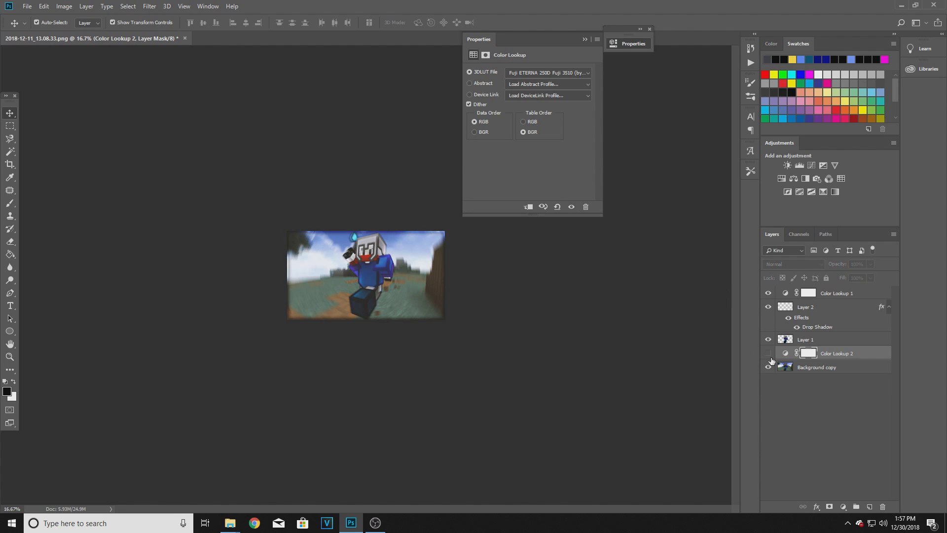
click(768, 354)
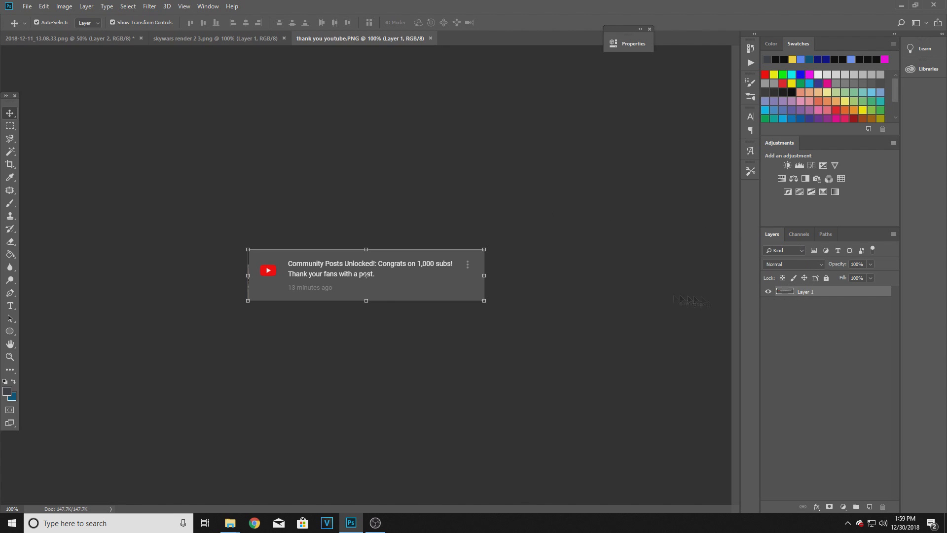
Select the entire thank you youtube.PNG canvas with Ctrl+A
key(ctrl+a)
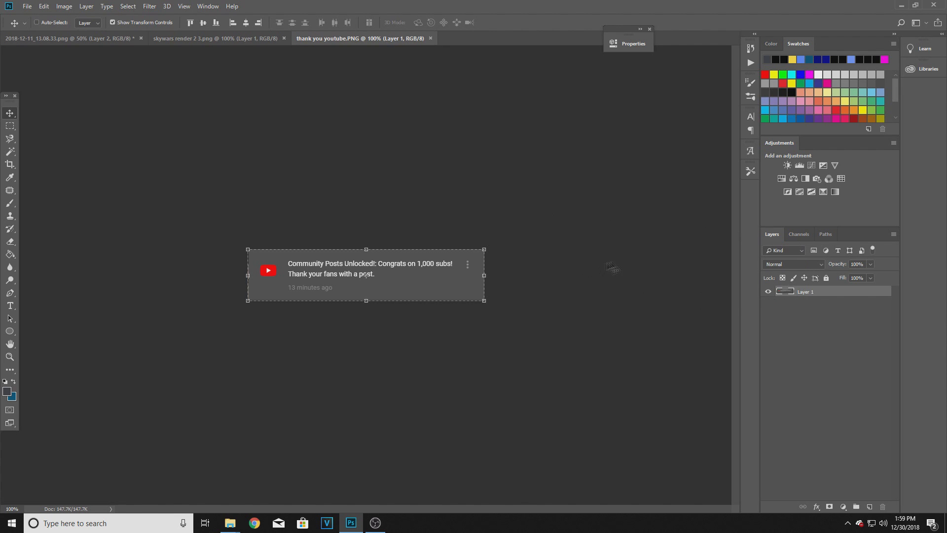
Paste the notification image into the Minecraft thumbnail document
click(189, 40)
click(67, 37)
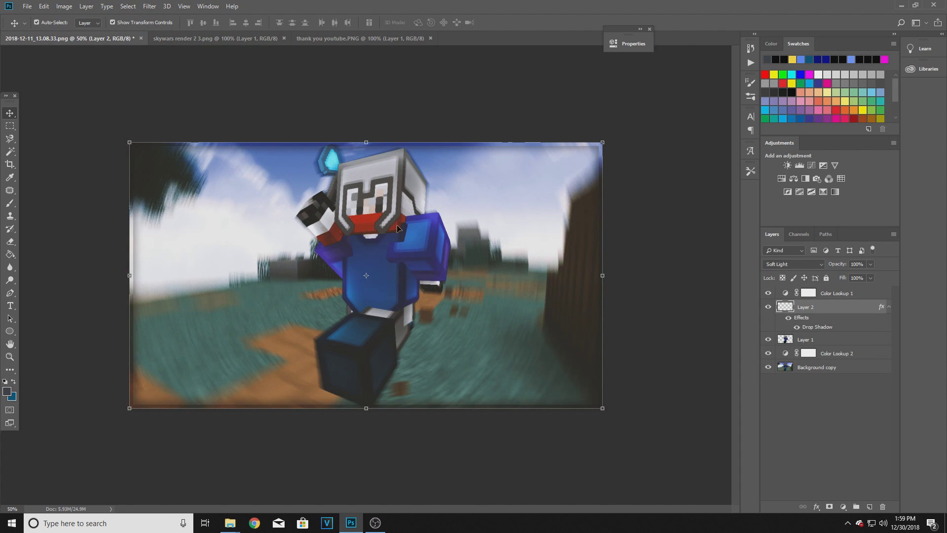
key(ctrl+v)
Enlarge, tilt and position the notification, then move Layer 3 below Layer 1
drag(424, 290, 561, 295)
drag(475, 274, 348, 282)
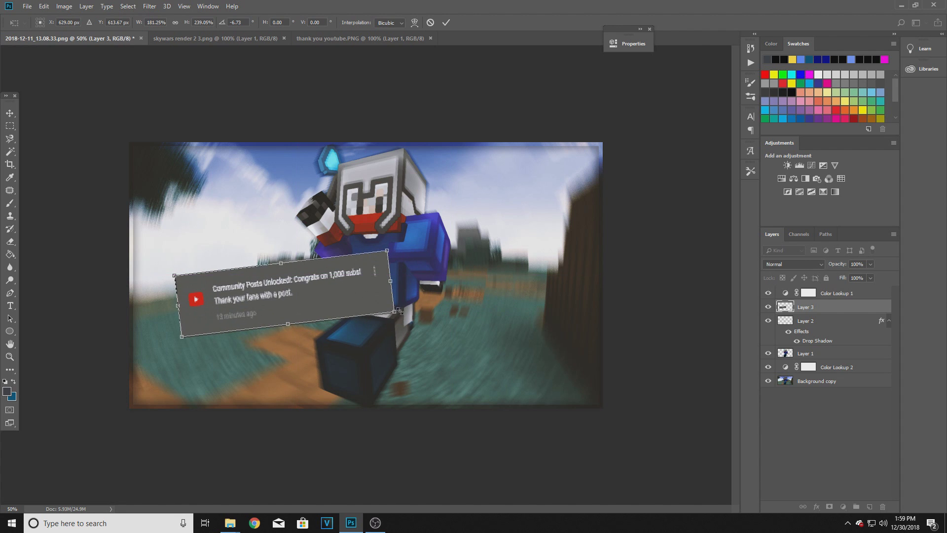
drag(398, 312, 388, 283)
click(446, 22)
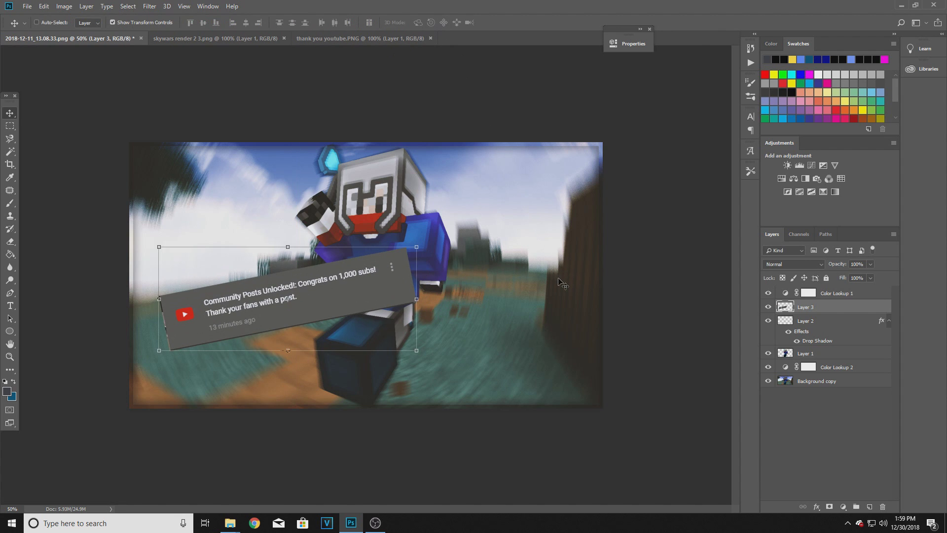
key(ctrl+minus)
key(ctrl+minus)
drag(814, 323, 809, 361)
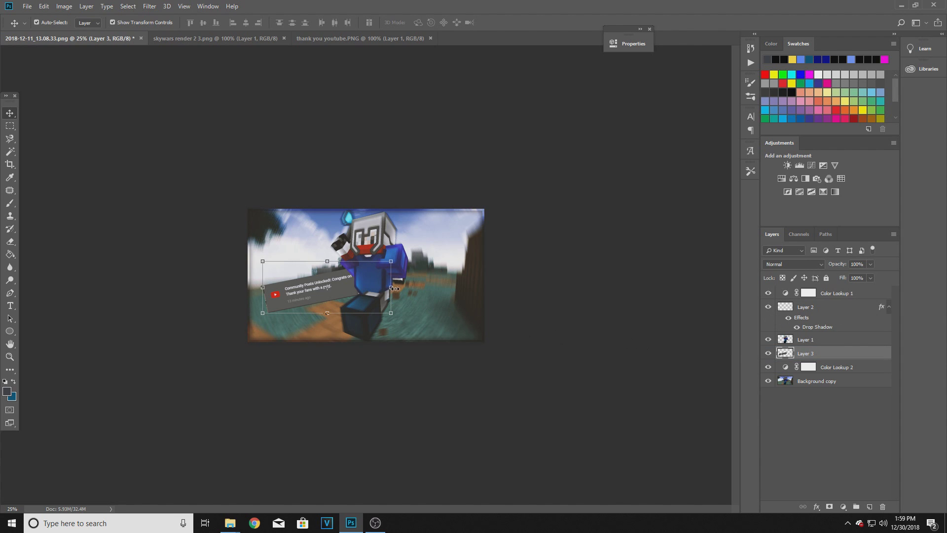
Give Layer 3 a Gradient Overlay and Inner Glow, then rasterize its layer style
right_click(846, 357)
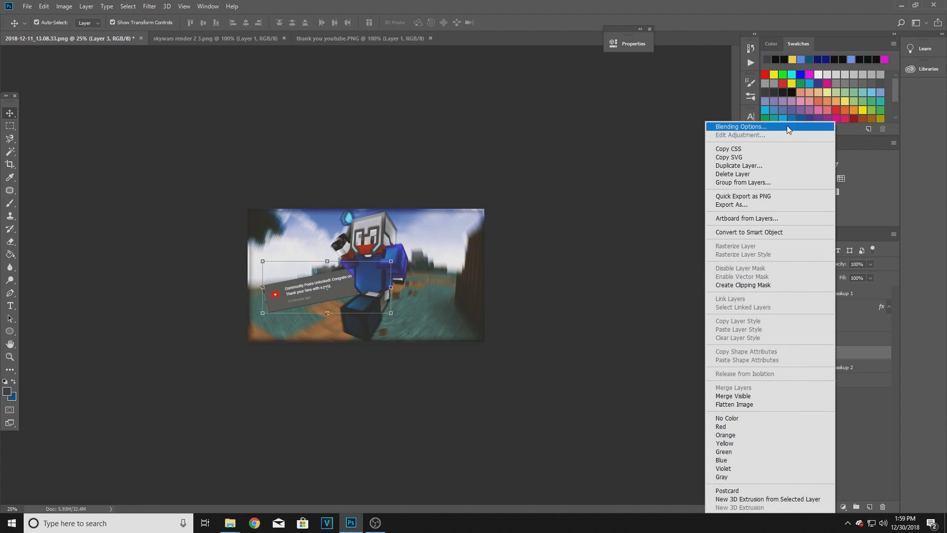
click(725, 125)
click(528, 237)
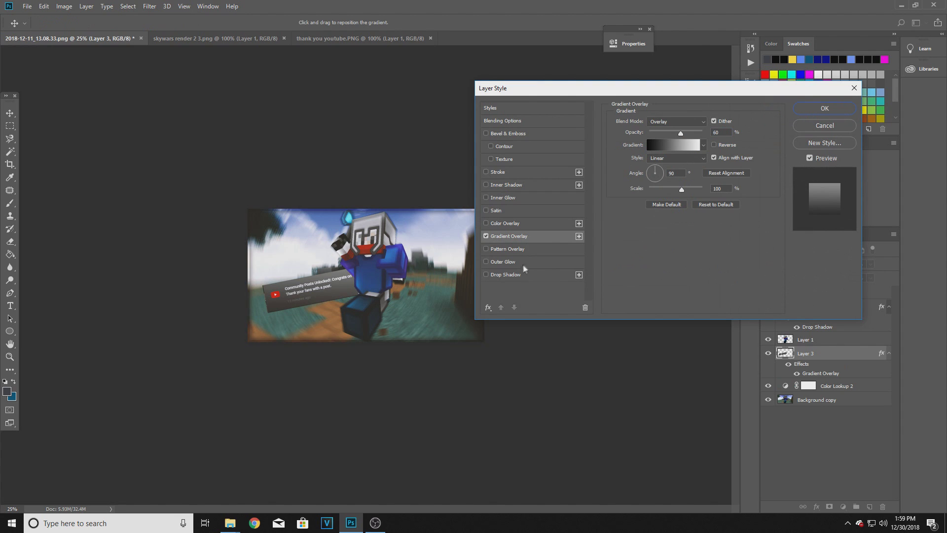
click(508, 275)
click(487, 198)
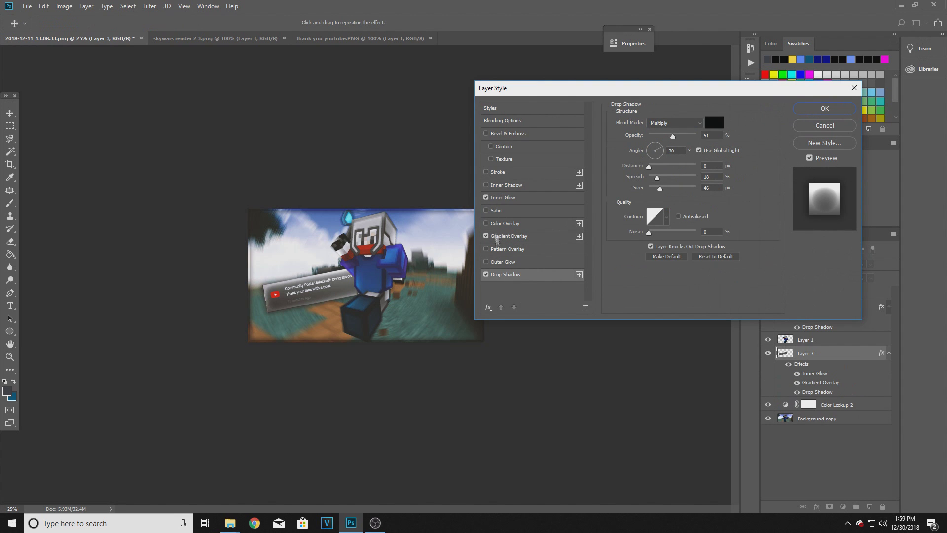
click(486, 275)
click(825, 109)
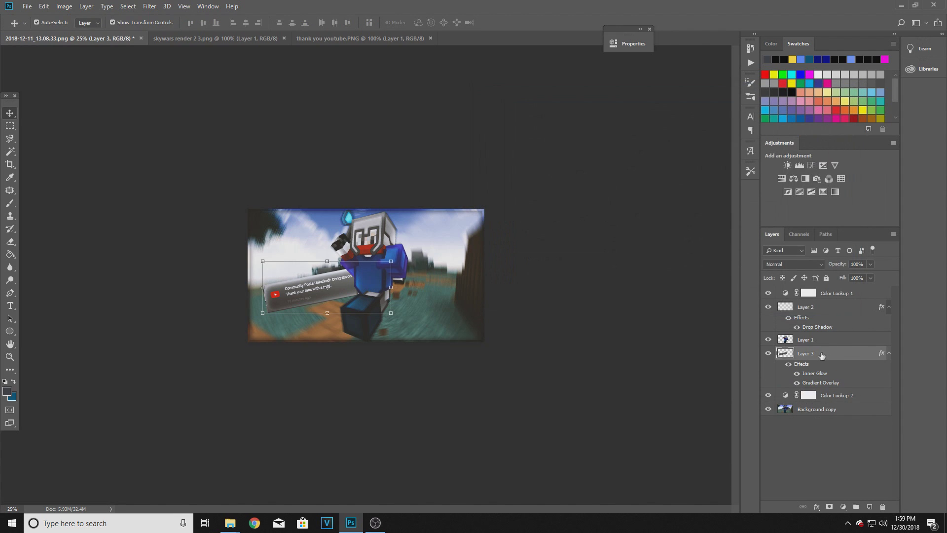
right_click(817, 353)
click(754, 254)
Apply the Crosshatch filter from the Filter Gallery to the notification
click(150, 6)
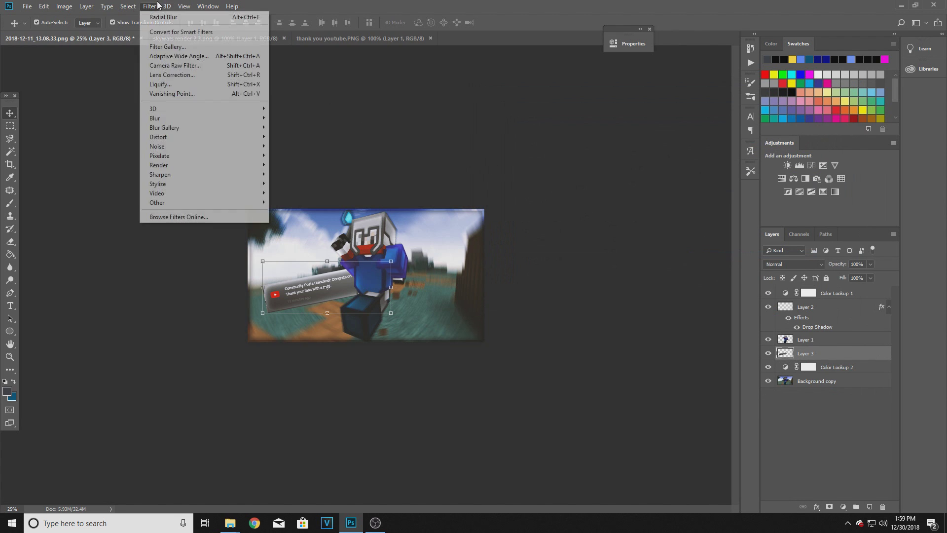
click(177, 49)
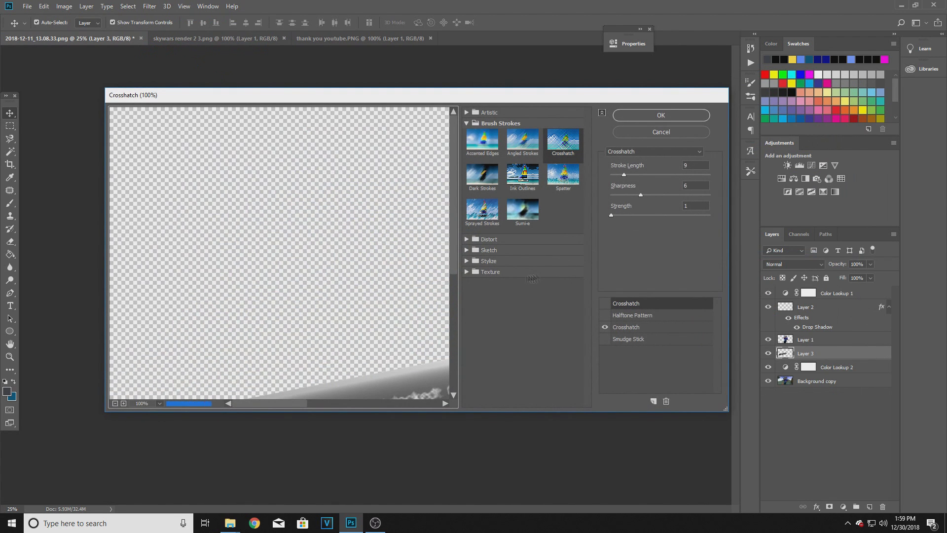
drag(342, 340, 356, 324)
click(661, 115)
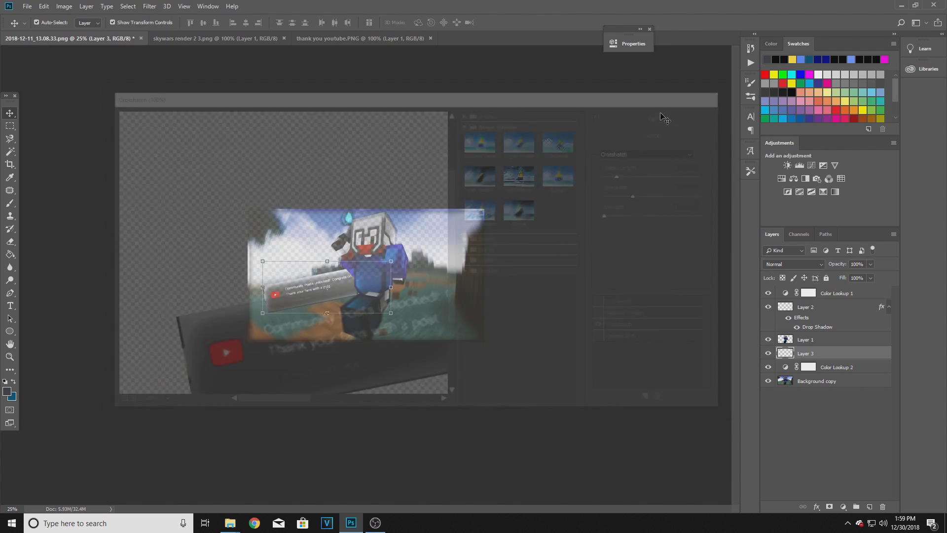
Add a Drop Shadow effect to the notification layer
right_click(809, 359)
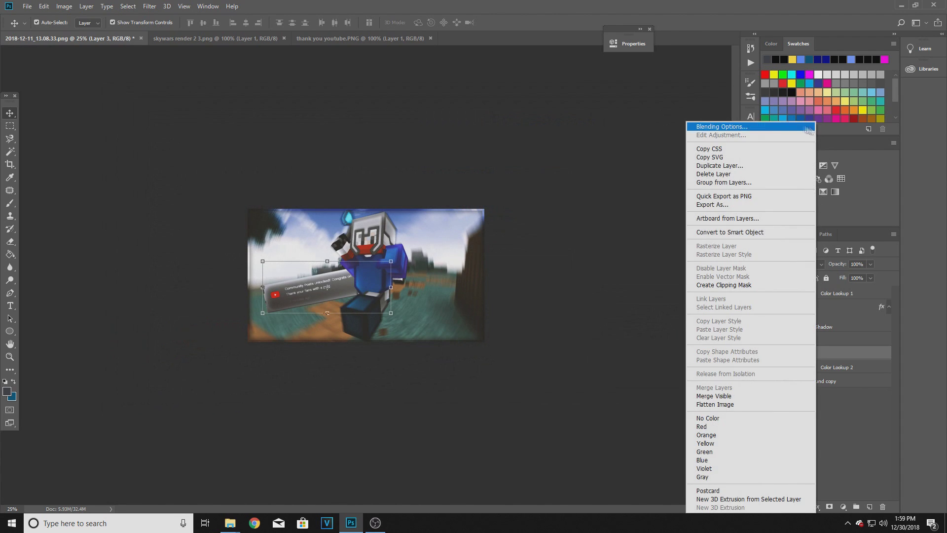
click(705, 127)
click(514, 274)
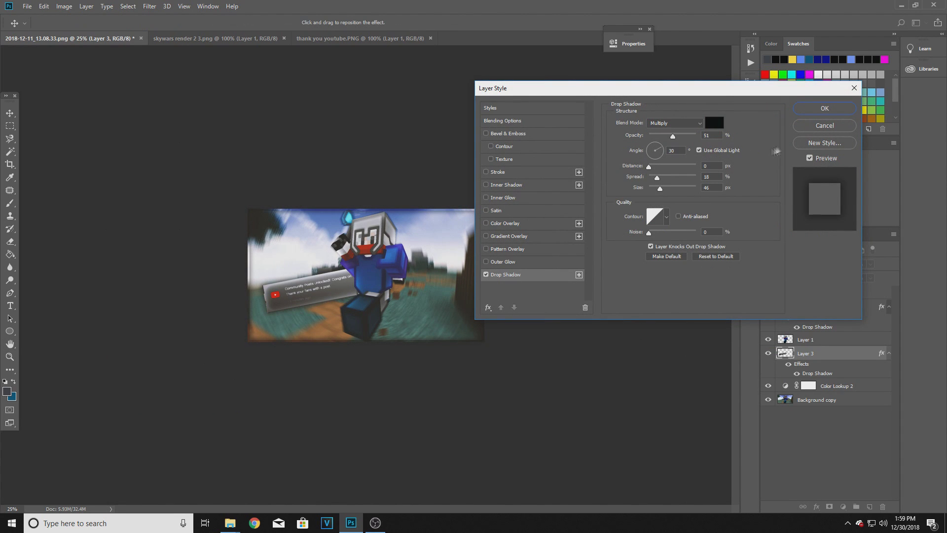
click(817, 109)
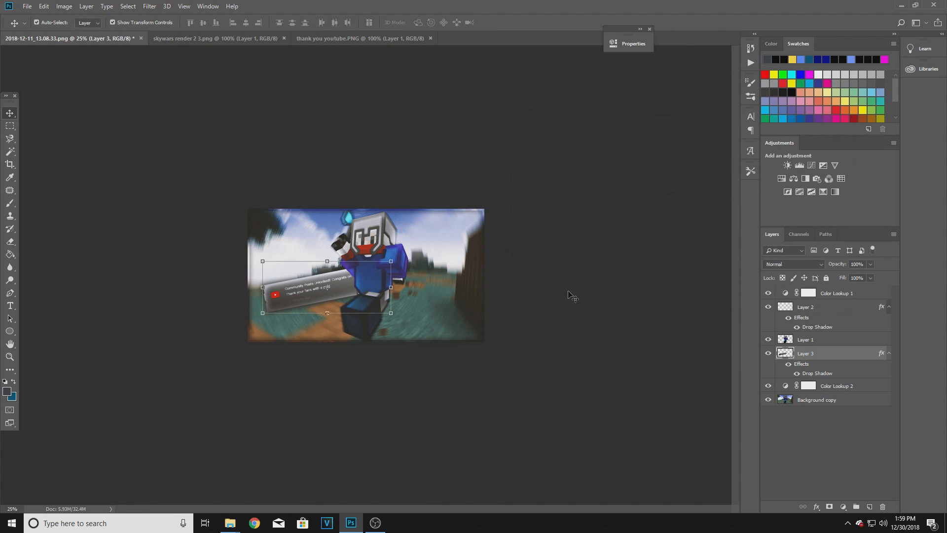